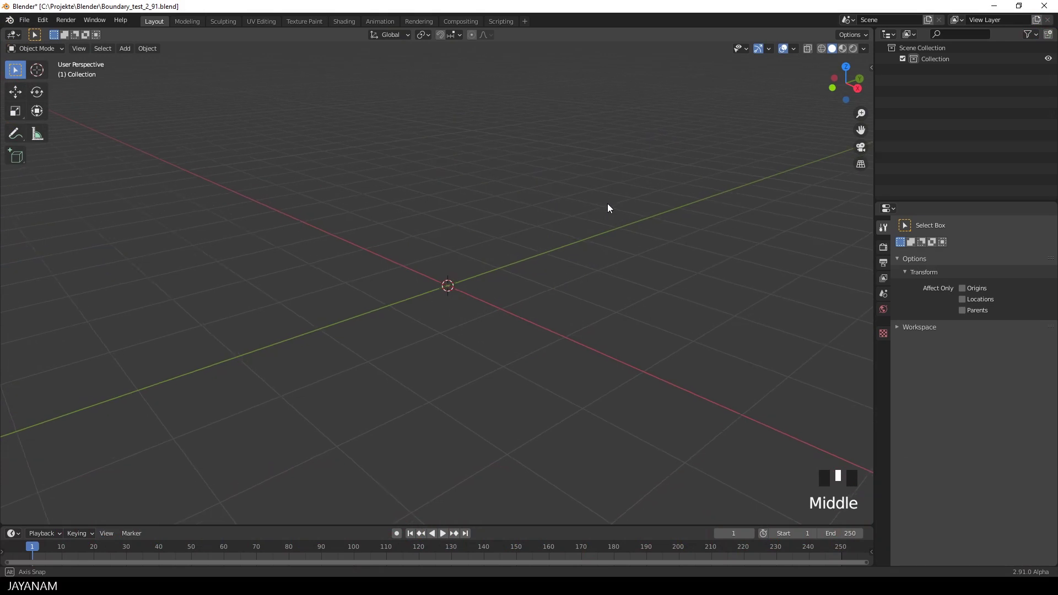
Add a cylinder with Cap Fill Type set to Nothing, leaving both ends open
{"action": "middle_click_drag", "start_coordinate": [607, 203], "coordinate": [606, 205]}
{"action": "key", "text": "shift+a"}
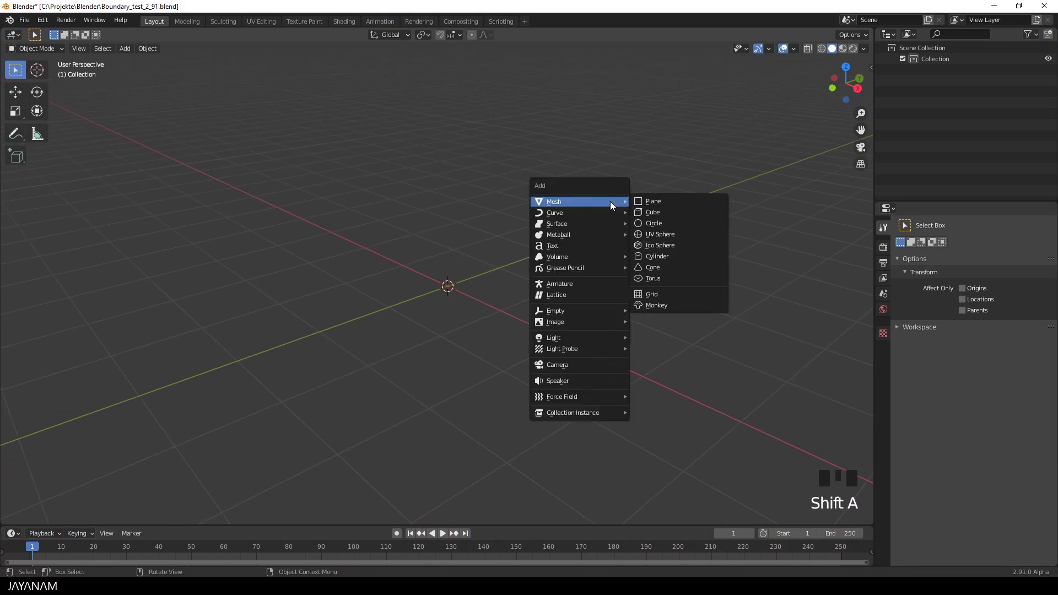
{"action": "left_click", "coordinate": [674, 255]}
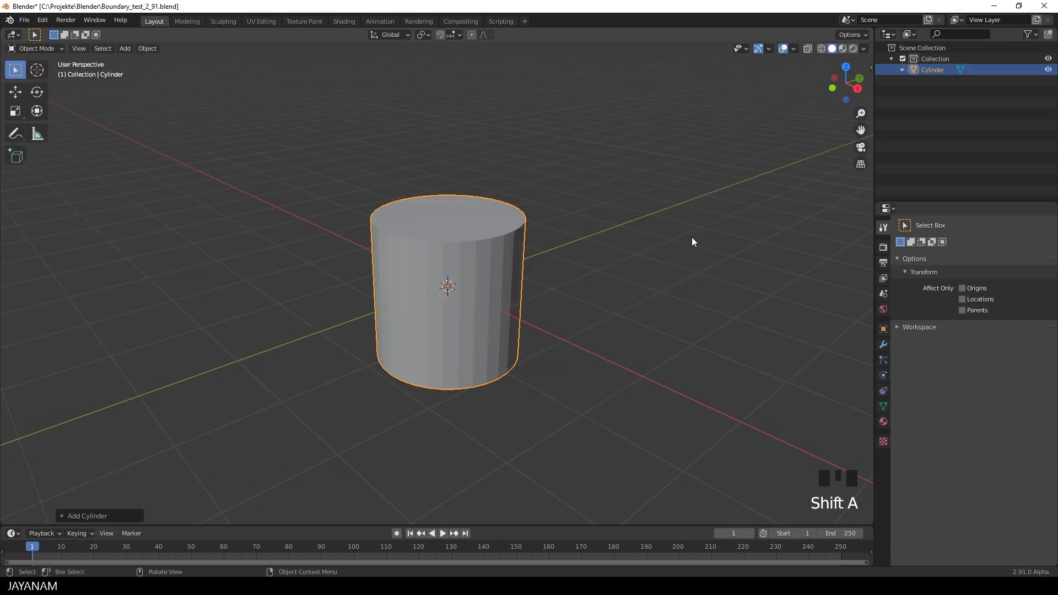
{"action": "left_click", "coordinate": [93, 516]}
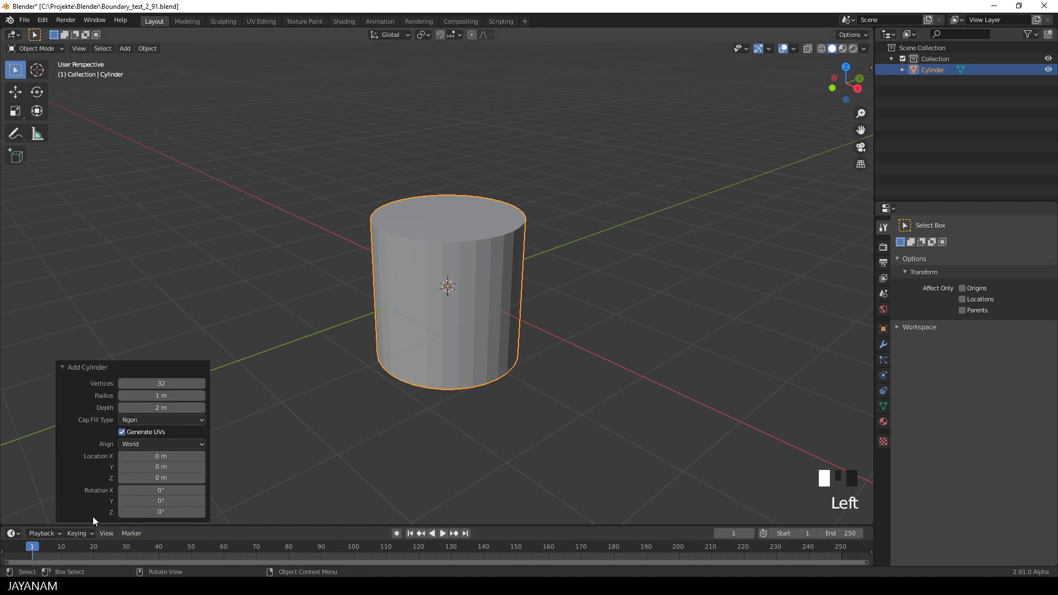
{"action": "left_click", "coordinate": [148, 419]}
{"action": "left_click", "coordinate": [142, 432]}
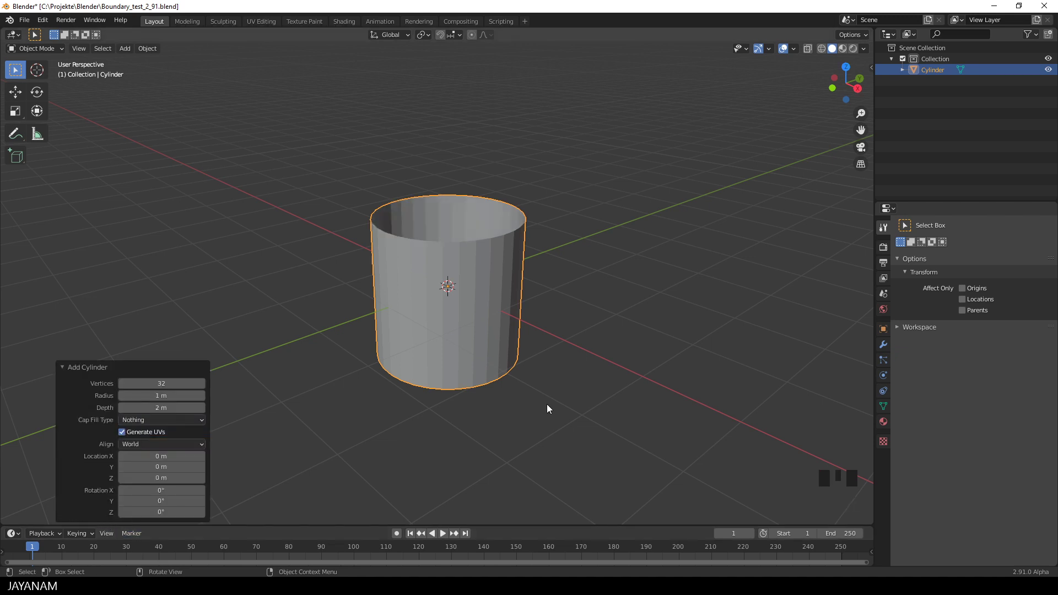
In Edit Mode, scale the cylinder 1.367 along Z to make it taller
{"action": "key", "text": "Tab"}
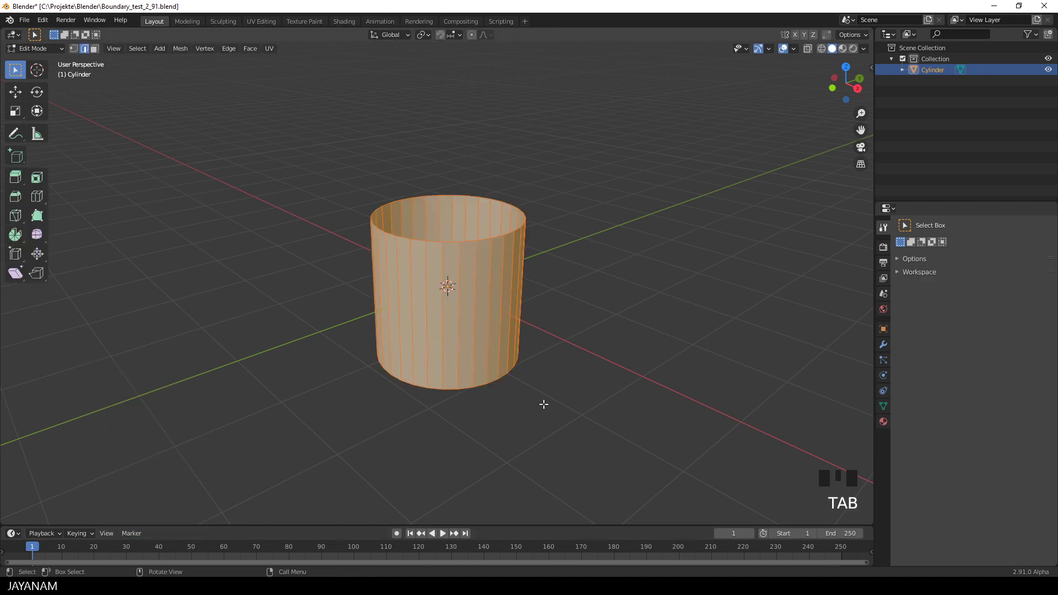
{"action": "key", "text": "s"}
{"action": "key", "text": "z"}
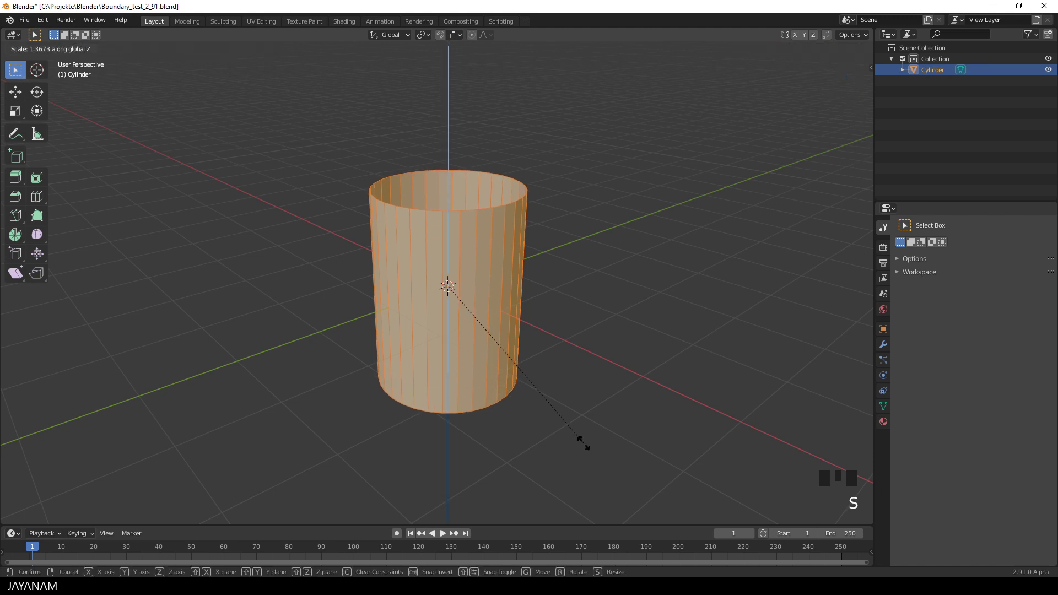
{"action": "left_click", "coordinate": [584, 443]}
Add two loop cuts around the middle and scale them 1.434 apart on Z
{"action": "key", "text": "ctrl+r"}
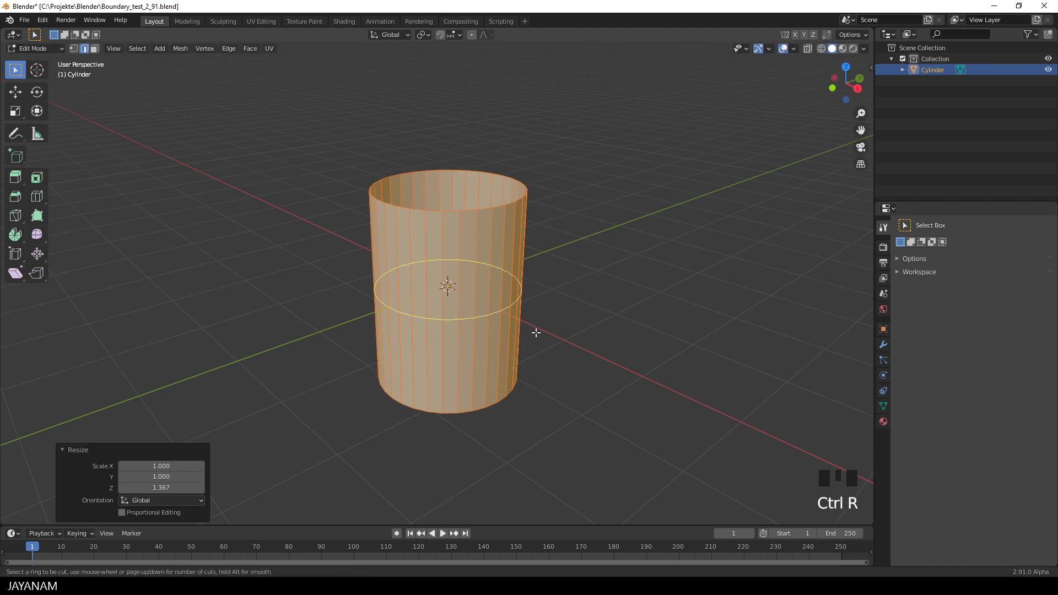
{"action": "scroll", "coordinate": [536, 333], "scroll_direction": "up", "scroll_amount": 1}
{"action": "left_click", "coordinate": [535, 333]}
{"action": "left_click", "coordinate": [535, 333]}
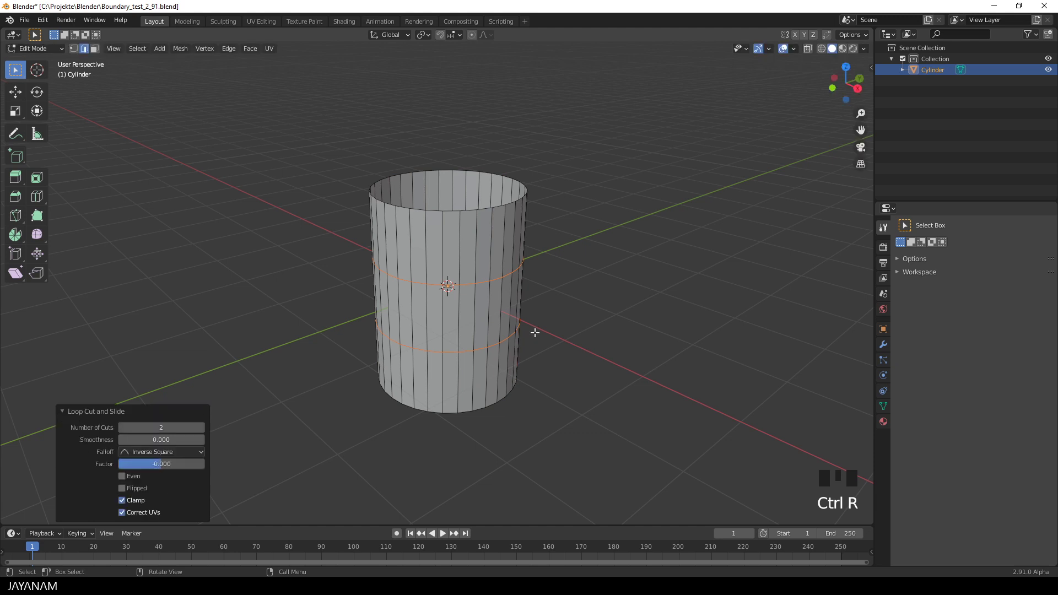
{"action": "key", "text": "s"}
{"action": "key", "text": "z"}
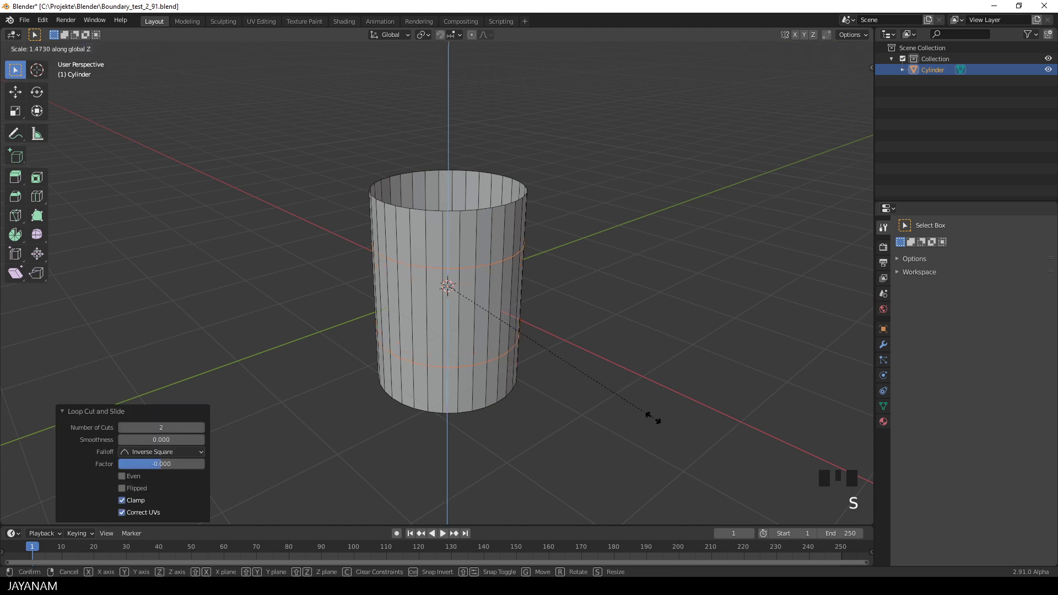
{"action": "left_click", "coordinate": [648, 415]}
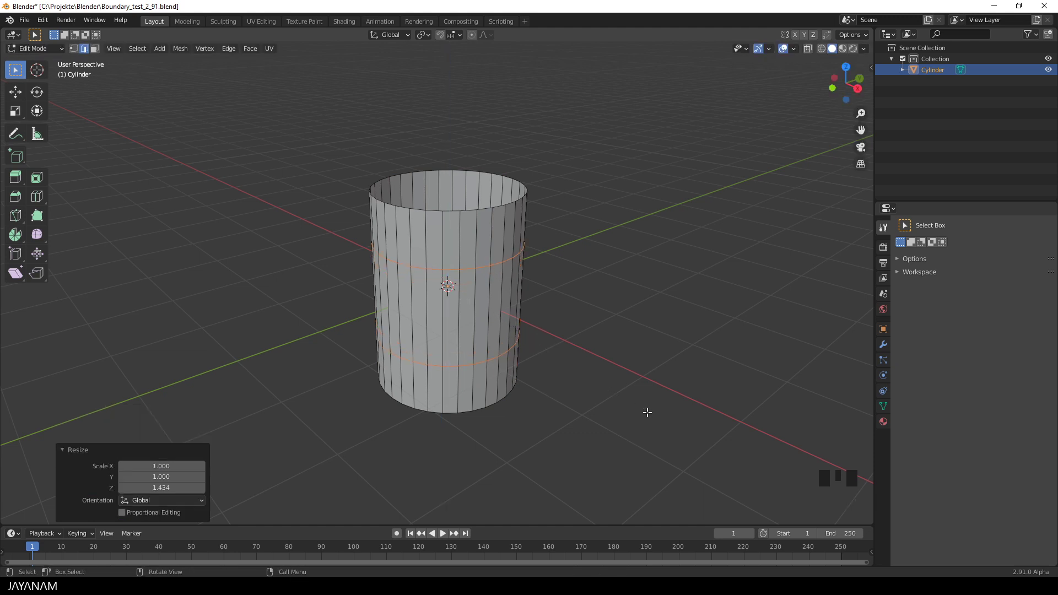
Turn on the wireframe overlay in Object Mode, save the file, and switch to Sculpt Mode
{"action": "key", "text": "Tab"}
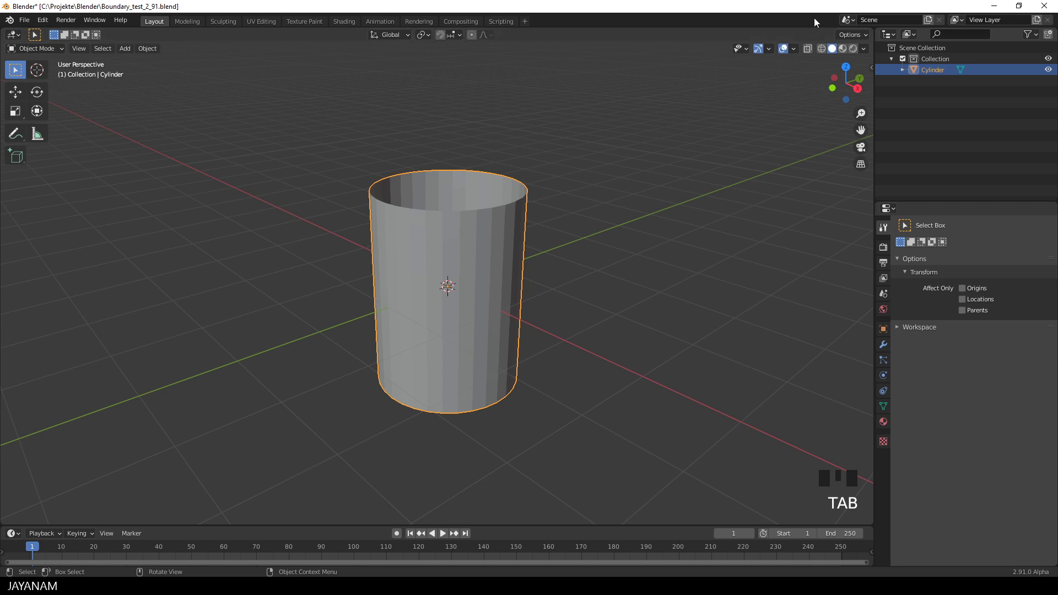
{"action": "left_click", "coordinate": [792, 50]}
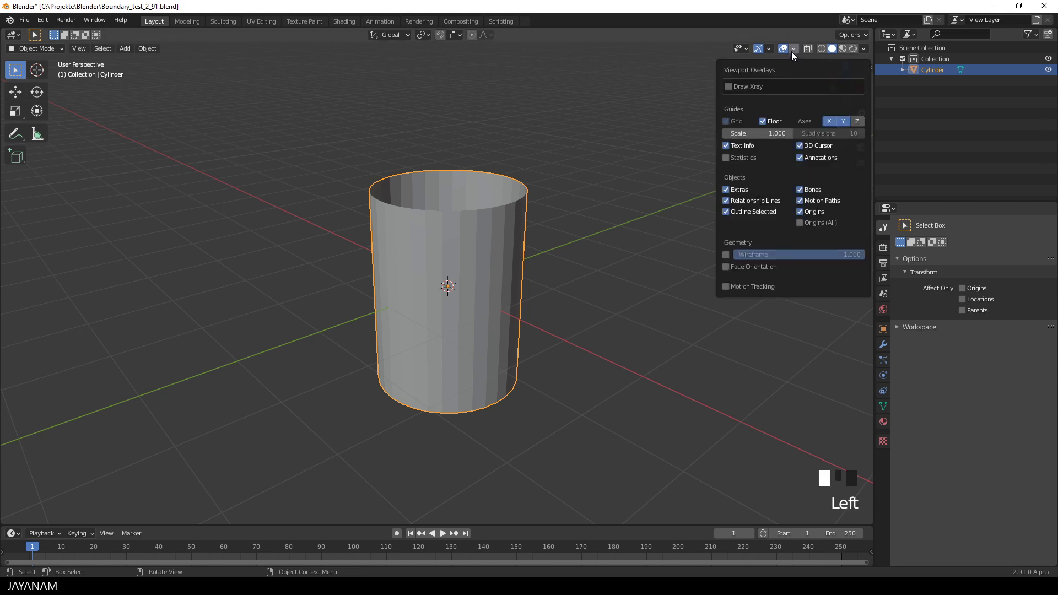
{"action": "left_click", "coordinate": [725, 255]}
{"action": "key", "text": "ctrl+s"}
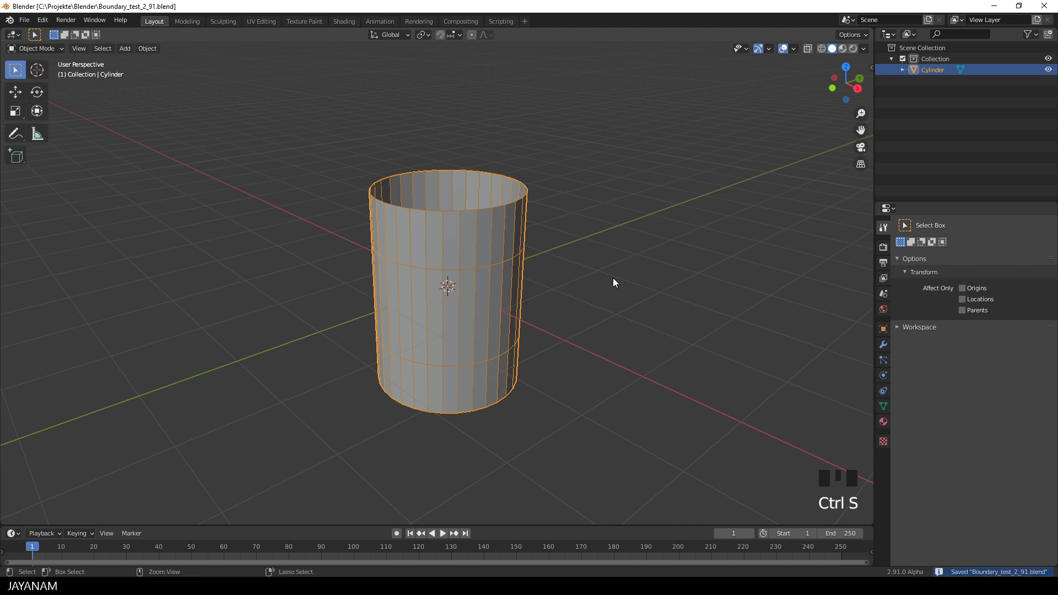
{"action": "key", "text": "ctrl+Tab"}
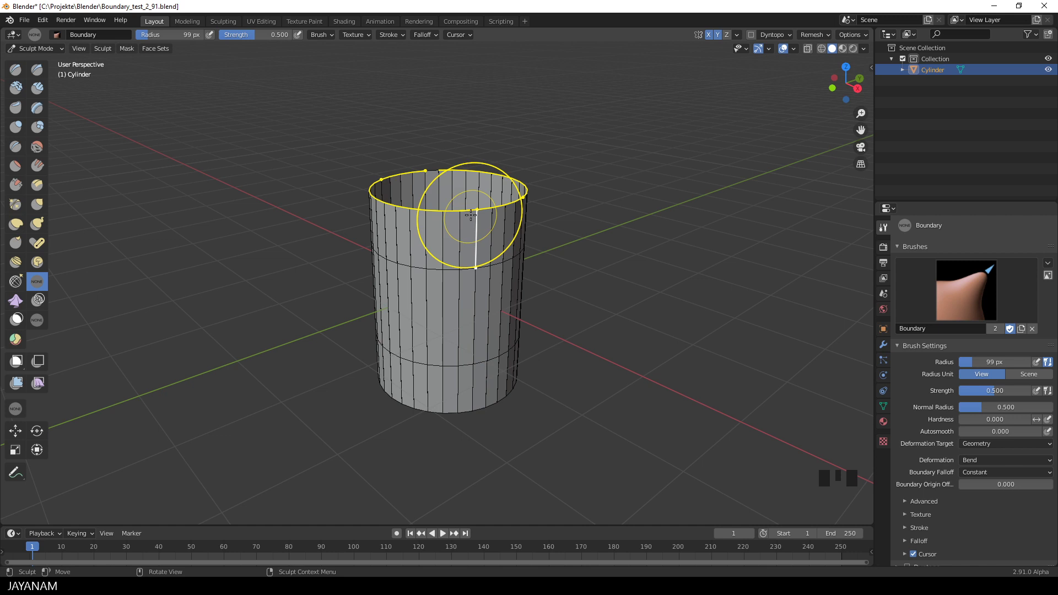
Bend the open top rim outward into a sloping brim with the Boundary brush, then save
{"action": "mouse_move", "coordinate": [471, 215]}
{"action": "left_mouse_down"}
{"action": "mouse_move", "coordinate": [471, 244]}
{"action": "mouse_move", "coordinate": [458, 93]}
{"action": "left_mouse_up"}
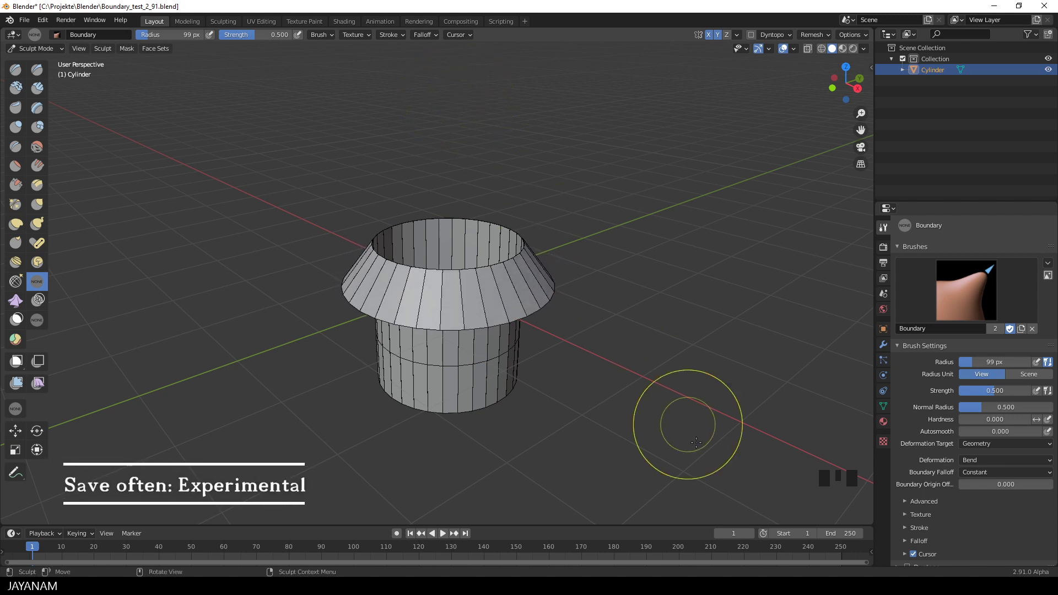
{"action": "middle_click_drag", "start_coordinate": [696, 444], "coordinate": [688, 417]}
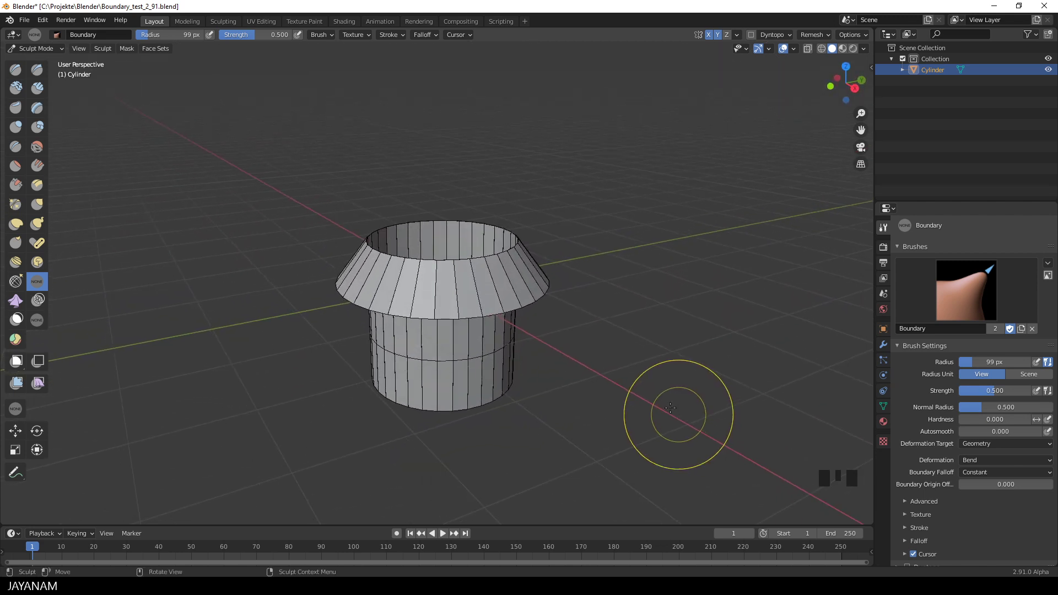
{"action": "middle_click_drag", "start_coordinate": [638, 378], "coordinate": [654, 346], "text": "shift"}
{"action": "key", "text": "ctrl+s"}
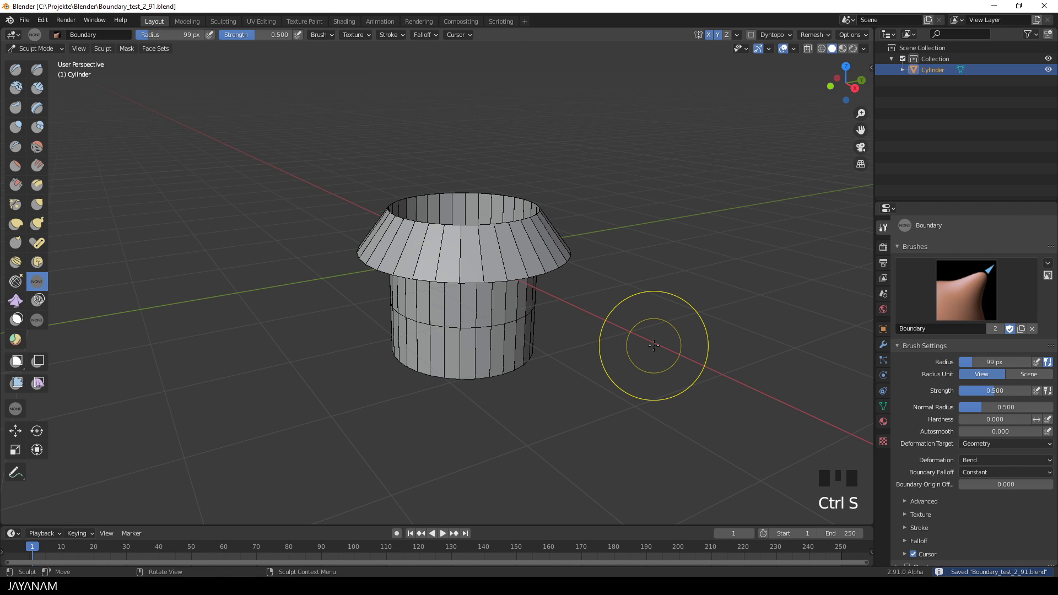
Bevel the top rim's edge loop in Edit Mode
{"action": "key", "text": "Tab"}
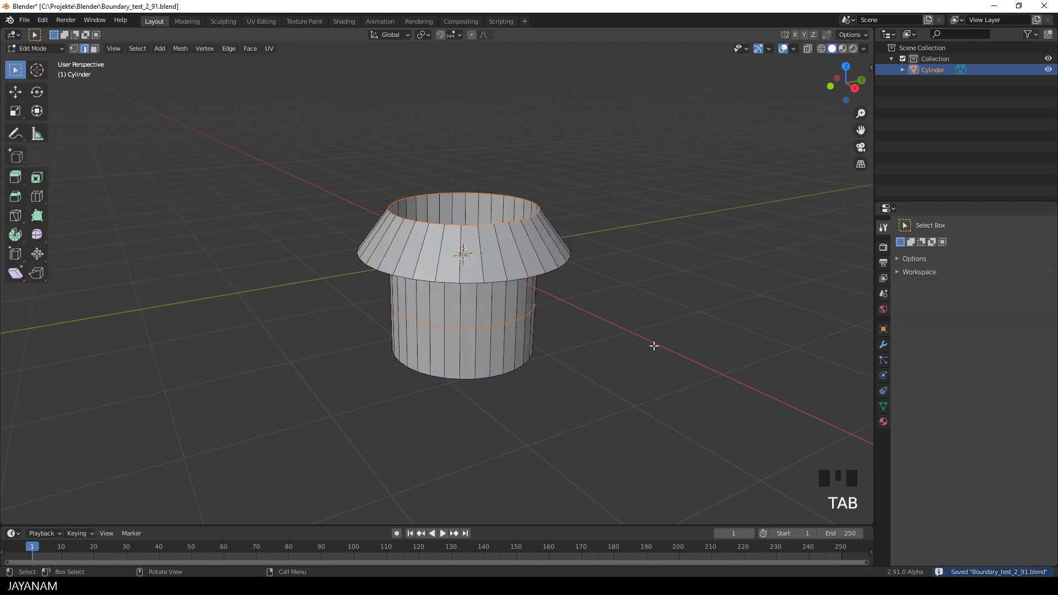
{"action": "middle_click_drag", "start_coordinate": [654, 346], "coordinate": [551, 331]}
{"action": "left_click", "coordinate": [598, 349]}
{"action": "key", "text": "ctrl+b"}
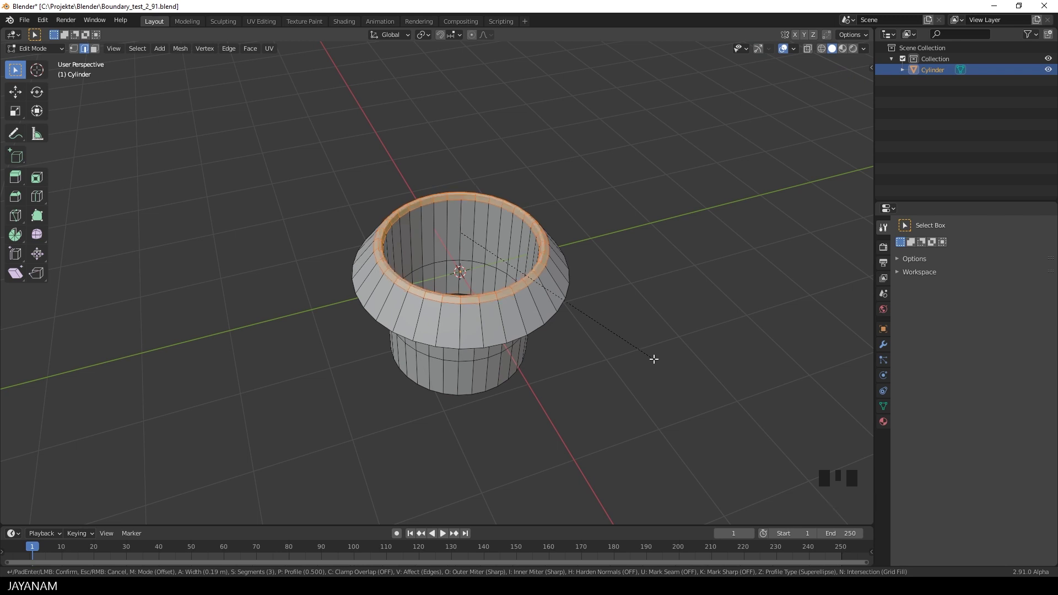
{"action": "left_click", "coordinate": [654, 359]}
Scale the middle loop to 0.584, then bevel it 0.388 m with 8 segments
{"action": "middle_click_drag", "start_coordinate": [652, 359], "coordinate": [654, 329]}
{"action": "left_click", "coordinate": [655, 329]}
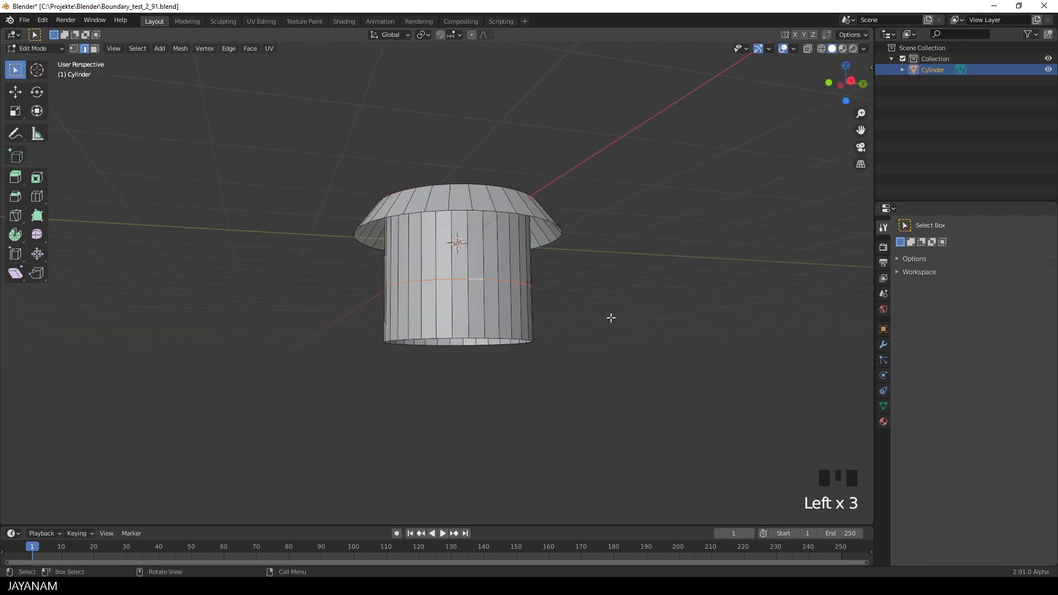
{"action": "key", "text": "s"}
{"action": "left_click", "coordinate": [582, 318]}
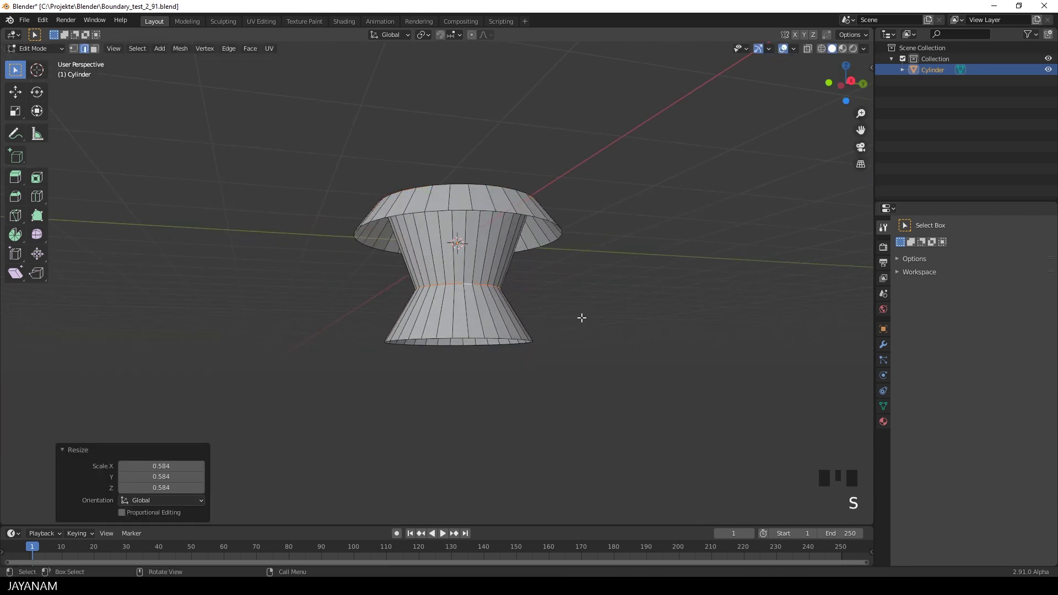
{"action": "key", "text": "ctrl+b"}
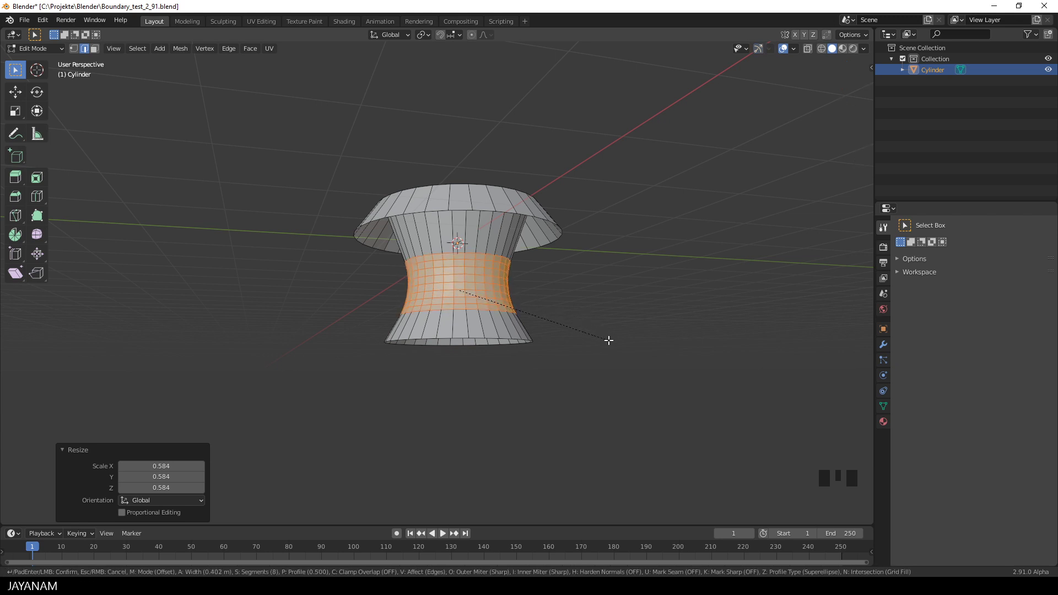
{"action": "left_click", "coordinate": [607, 340]}
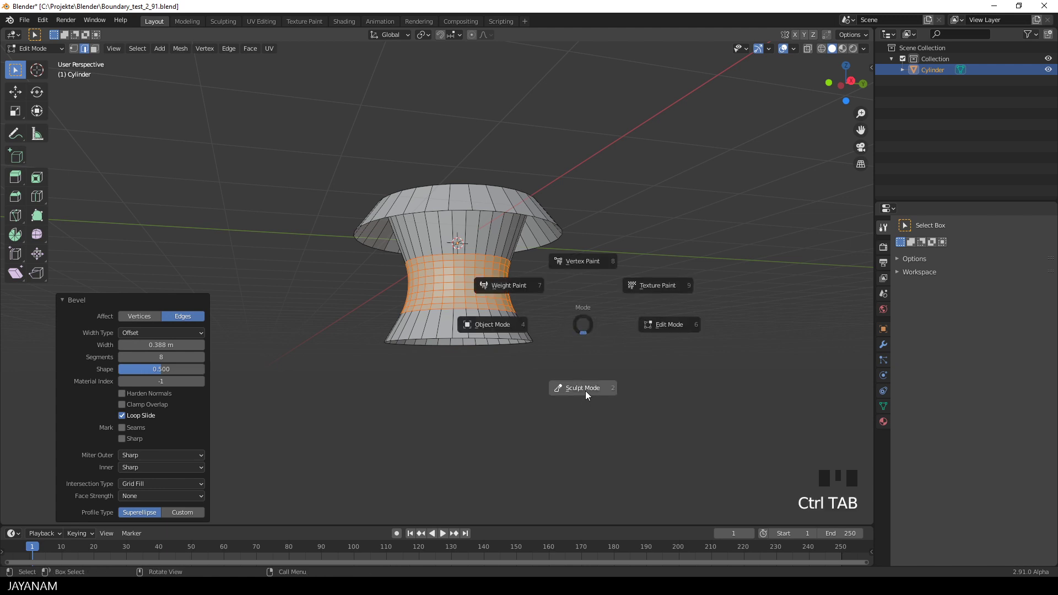
Return to Sculpt Mode, save, and frame the cylinder's bottom edge
{"action": "left_click", "coordinate": [585, 391]}
{"action": "middle_click_drag", "start_coordinate": [593, 319], "coordinate": [580, 322]}
{"action": "key", "text": "ctrl+s"}
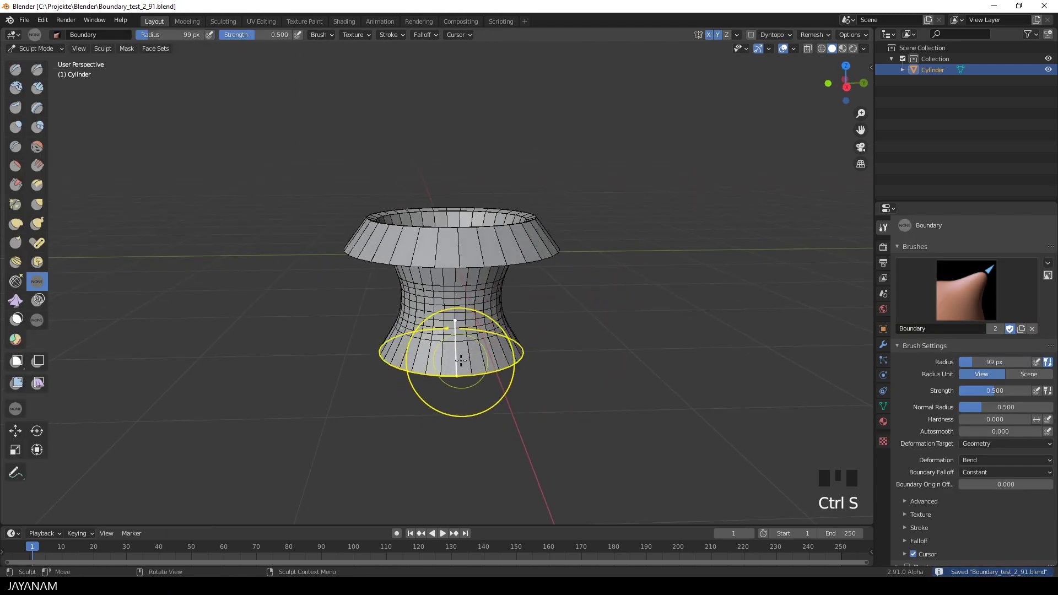
{"action": "scroll", "coordinate": [464, 379], "scroll_direction": "up", "scroll_amount": 1}
{"action": "scroll", "coordinate": [468, 381], "scroll_direction": "up", "scroll_amount": 2}
{"action": "middle_click_drag", "start_coordinate": [468, 381], "coordinate": [484, 251], "text": "shift"}
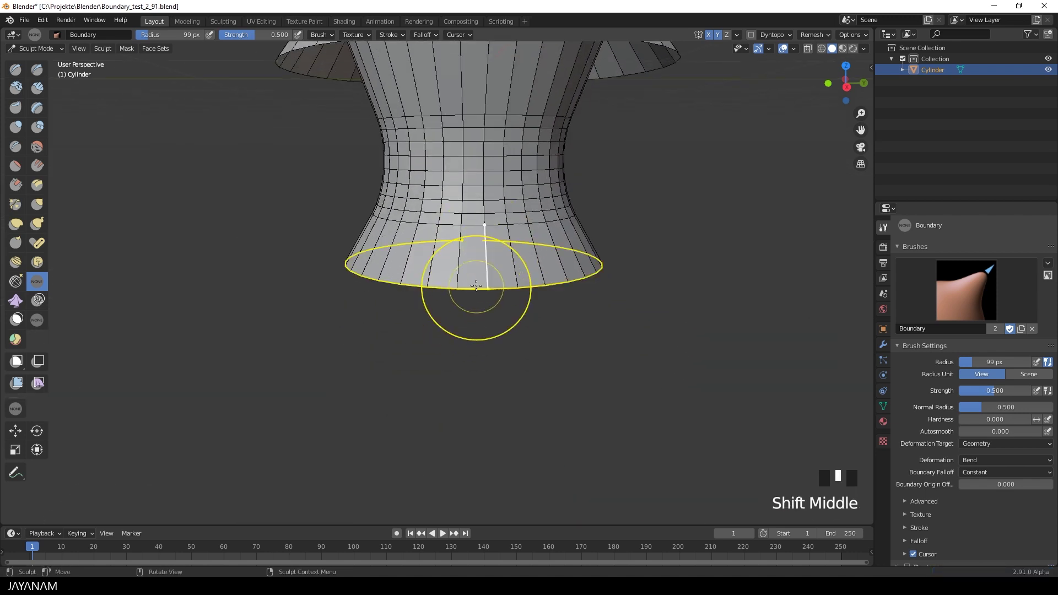
Flare the bottom edge outward with the Boundary brush, then undo that stroke
{"action": "mouse_move", "coordinate": [470, 280]}
{"action": "left_mouse_down"}
{"action": "mouse_move", "coordinate": [458, 421]}
{"action": "mouse_move", "coordinate": [461, 397]}
{"action": "left_mouse_up"}
{"action": "scroll", "coordinate": [460, 396], "scroll_direction": "down", "scroll_amount": 1}
{"action": "mouse_move", "coordinate": [505, 338]}
{"action": "middle_mouse_down"}
{"action": "mouse_move", "coordinate": [586, 314]}
{"action": "mouse_move", "coordinate": [484, 237]}
{"action": "middle_mouse_up"}
{"action": "scroll", "coordinate": [588, 322], "scroll_direction": "up", "scroll_amount": 3}
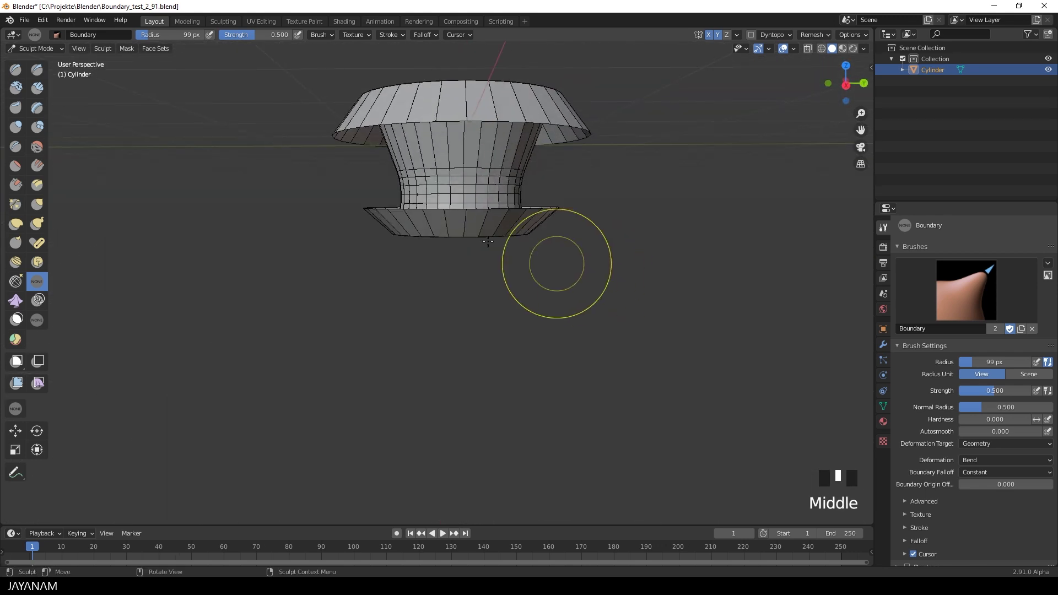
{"action": "key", "text": "ctrl+z"}
{"action": "scroll", "coordinate": [437, 237], "scroll_direction": "up", "scroll_amount": 3}
Bend the bottom collar inward so the base tapers below the waist
{"action": "mouse_move", "coordinate": [426, 236]}
{"action": "left_mouse_down"}
{"action": "mouse_move", "coordinate": [424, 398]}
{"action": "mouse_move", "coordinate": [437, 295]}
{"action": "mouse_move", "coordinate": [420, 356]}
{"action": "mouse_move", "coordinate": [430, 237]}
{"action": "mouse_move", "coordinate": [427, 319]}
{"action": "mouse_move", "coordinate": [445, 230]}
{"action": "mouse_move", "coordinate": [441, 308]}
{"action": "mouse_move", "coordinate": [544, 378]}
{"action": "left_mouse_up"}
{"action": "scroll", "coordinate": [544, 378], "scroll_direction": "down", "scroll_amount": 3}
{"action": "middle_click_drag", "start_coordinate": [544, 378], "coordinate": [544, 377]}
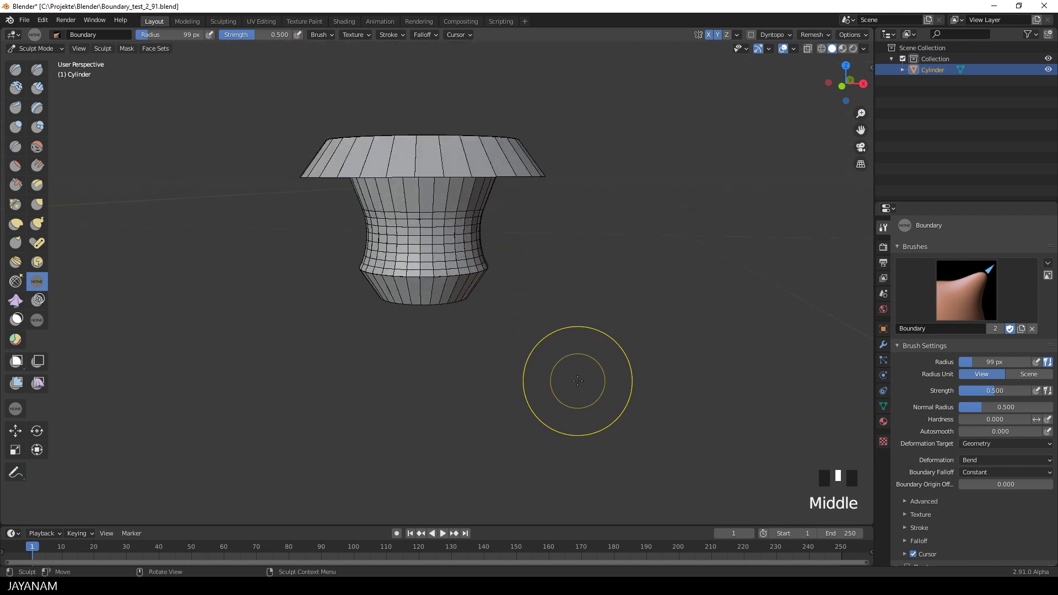
{"action": "scroll", "coordinate": [590, 324], "scroll_direction": "up", "scroll_amount": 3}
{"action": "middle_click_drag", "start_coordinate": [591, 323], "coordinate": [583, 359], "text": "shift"}
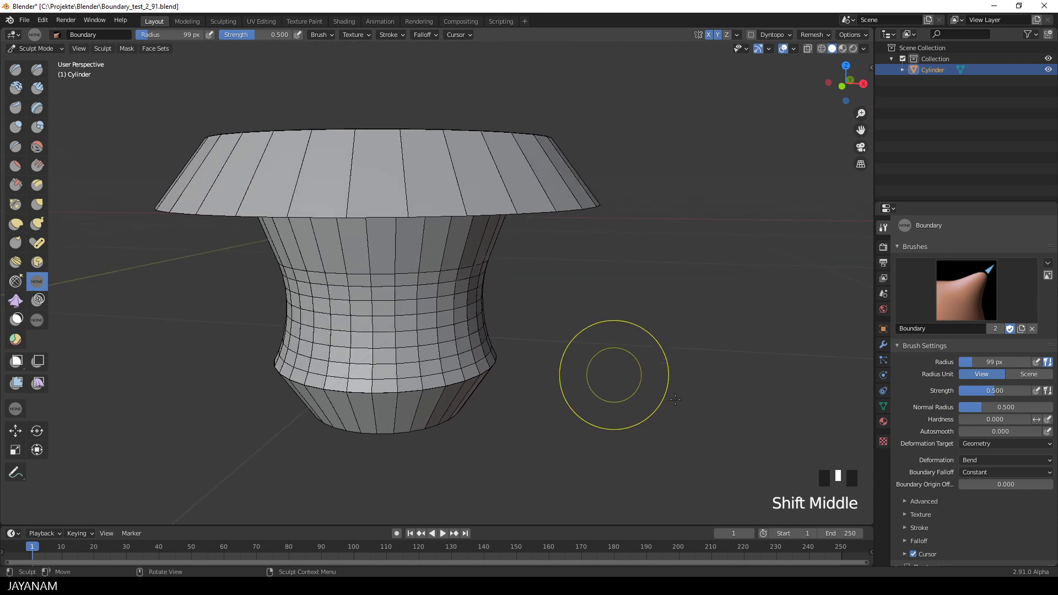
Switch the Boundary deformation to Expand and thicken the top rim into a lip
{"action": "left_click", "coordinate": [982, 460]}
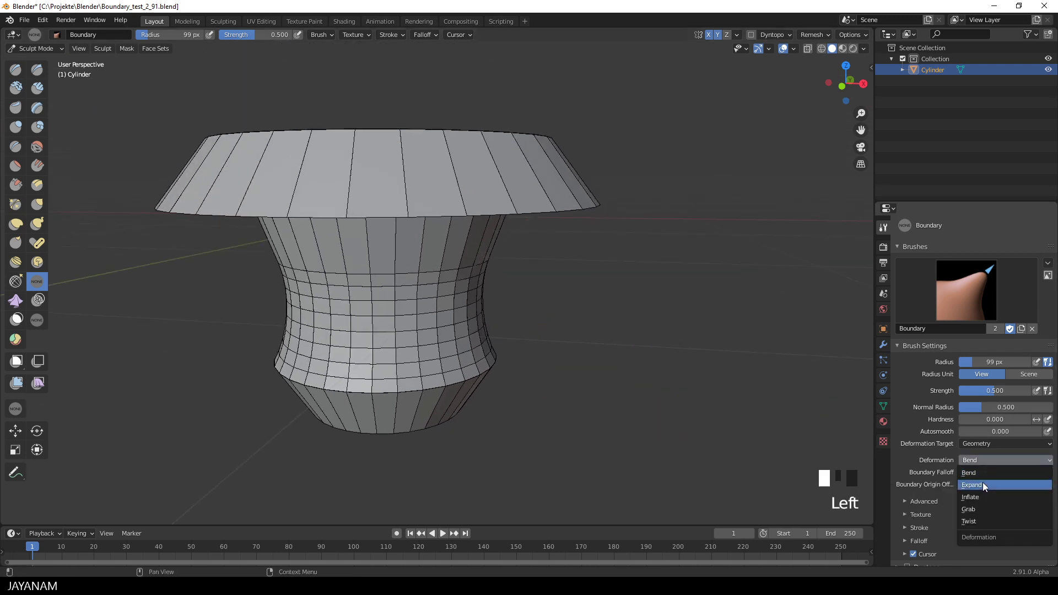
{"action": "left_click", "coordinate": [983, 481]}
{"action": "middle_click_drag", "start_coordinate": [507, 224], "coordinate": [511, 235]}
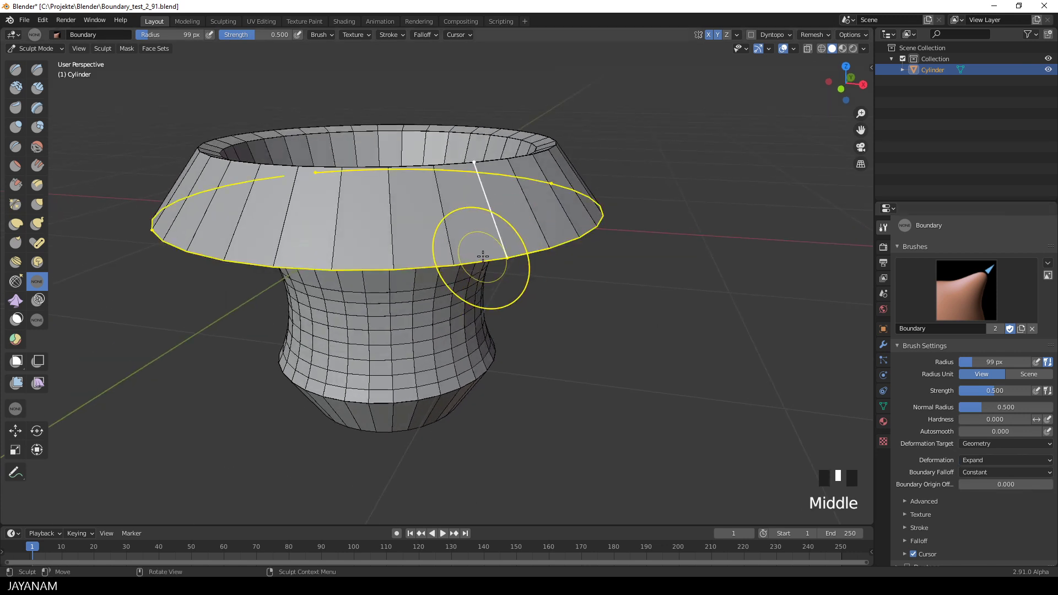
{"action": "mouse_move", "coordinate": [483, 246]}
{"action": "left_mouse_down"}
{"action": "mouse_move", "coordinate": [542, 391]}
{"action": "mouse_move", "coordinate": [493, 304]}
{"action": "mouse_move", "coordinate": [433, 103]}
{"action": "mouse_move", "coordinate": [486, 336]}
{"action": "mouse_move", "coordinate": [456, 201]}
{"action": "left_mouse_up"}
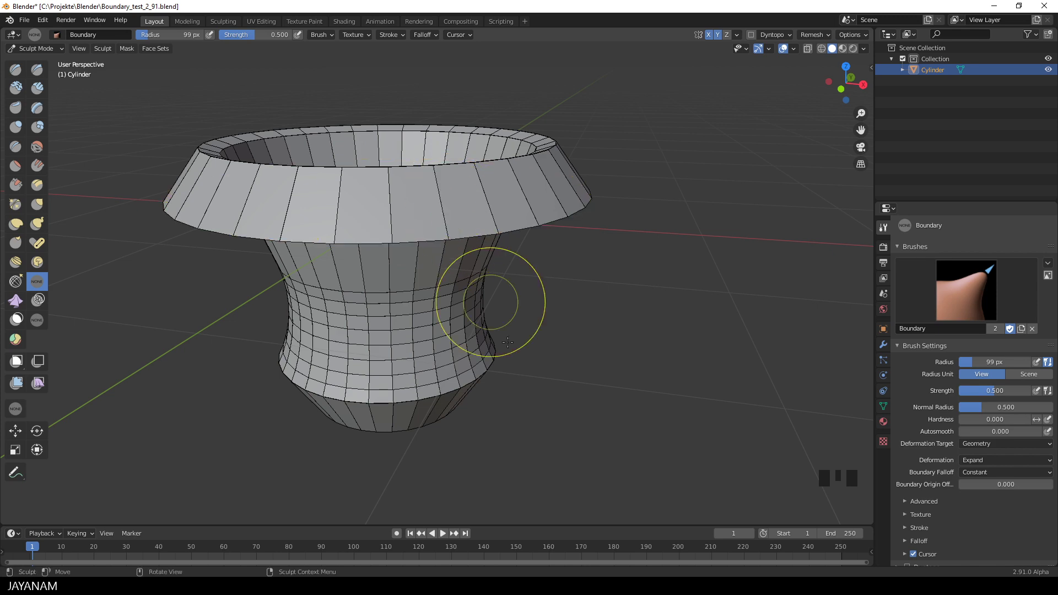
Push the rim's lower edge out into a thick band and save to Boundary_test_2_91.blend
{"action": "middle_click_drag", "start_coordinate": [510, 321], "coordinate": [443, 332]}
{"action": "left_click_drag", "start_coordinate": [443, 332], "coordinate": [473, 243]}
{"action": "scroll", "coordinate": [590, 205], "scroll_direction": "down", "scroll_amount": 4}
{"action": "middle_click_drag", "start_coordinate": [590, 205], "coordinate": [585, 338]}
{"action": "scroll", "coordinate": [580, 336], "scroll_direction": "up", "scroll_amount": 2}
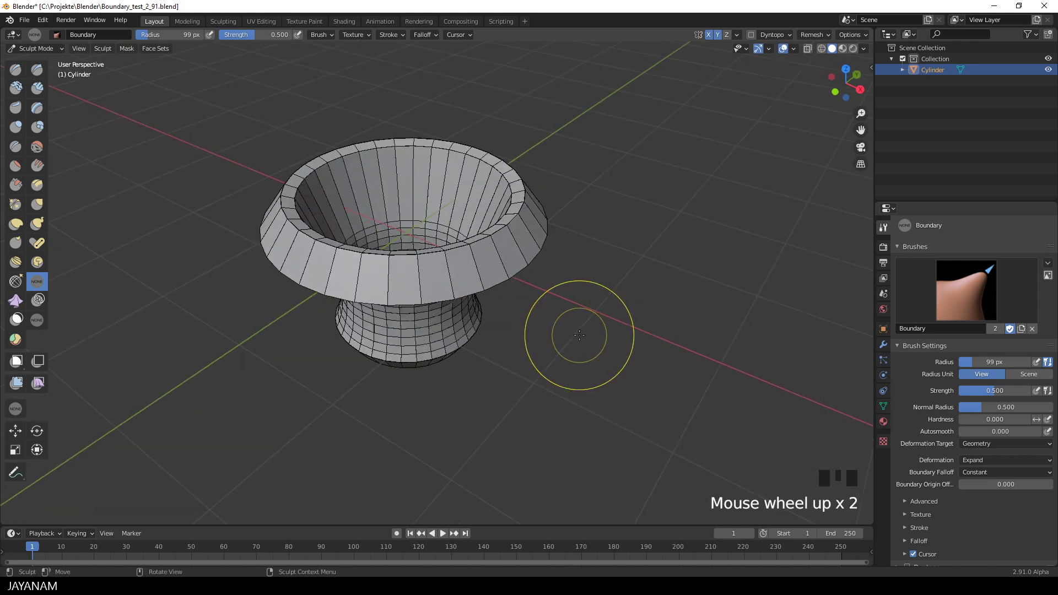
{"action": "key", "text": "ctrl+s"}
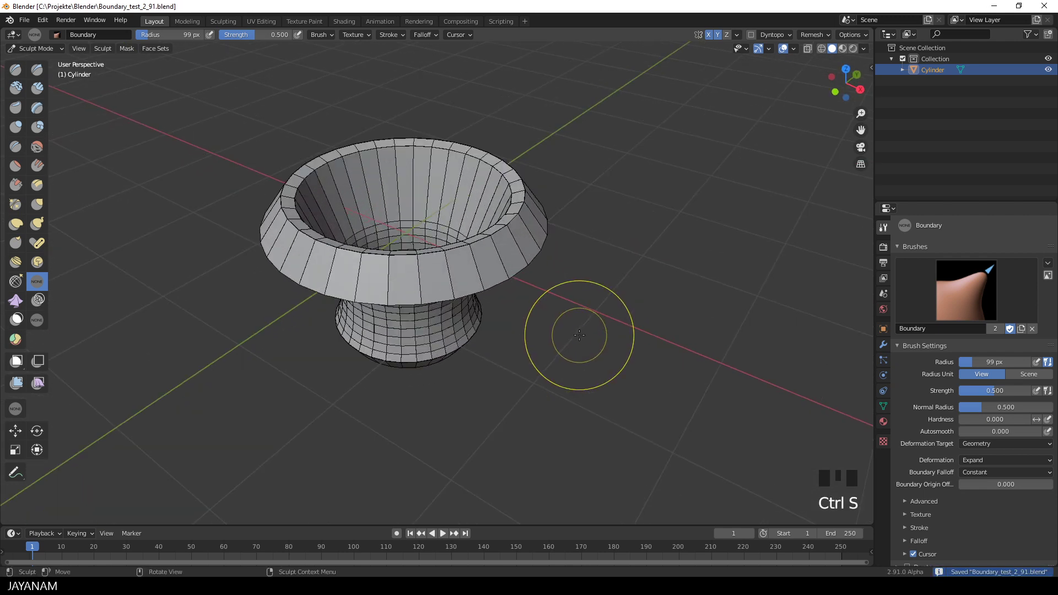
Set Boundary Falloff to Brush Radius and the brush radius to 66 px
{"action": "left_click", "coordinate": [981, 474]}
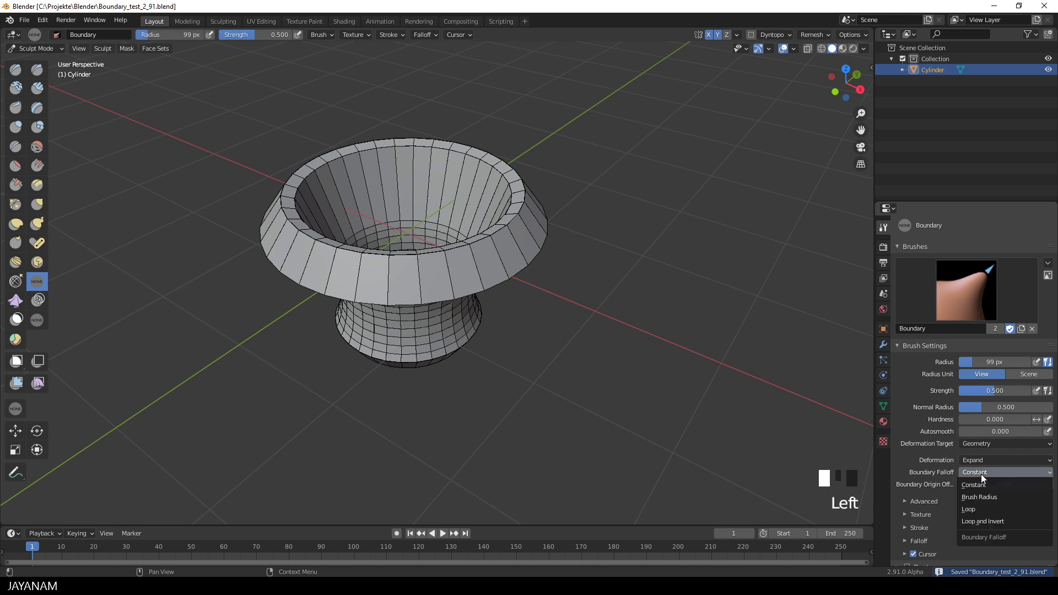
{"action": "left_click", "coordinate": [998, 498]}
{"action": "middle_click_drag", "start_coordinate": [678, 389], "coordinate": [617, 407]}
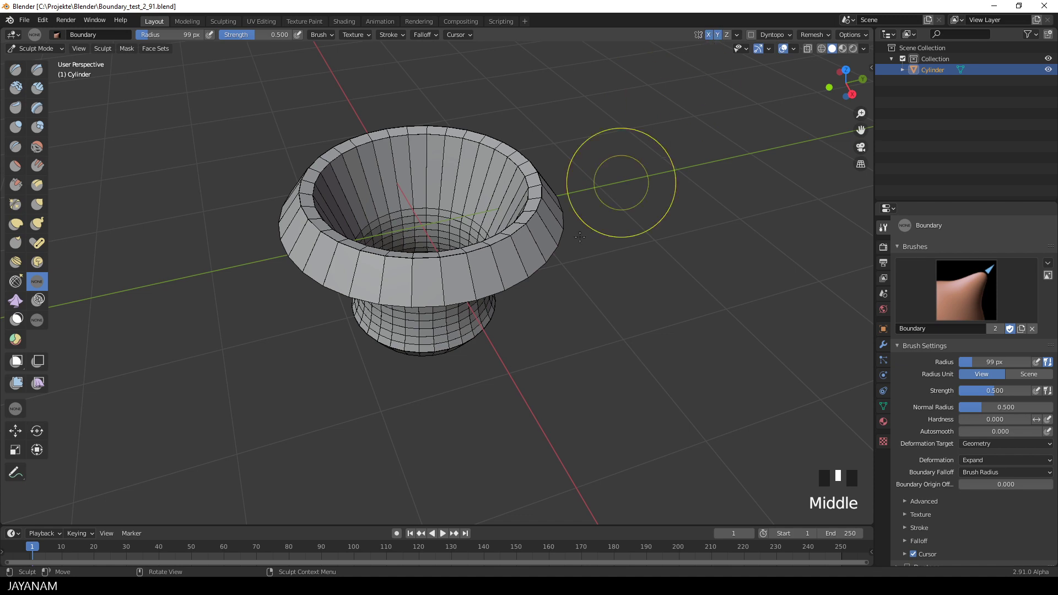
{"action": "middle_click_drag", "start_coordinate": [543, 288], "coordinate": [444, 330]}
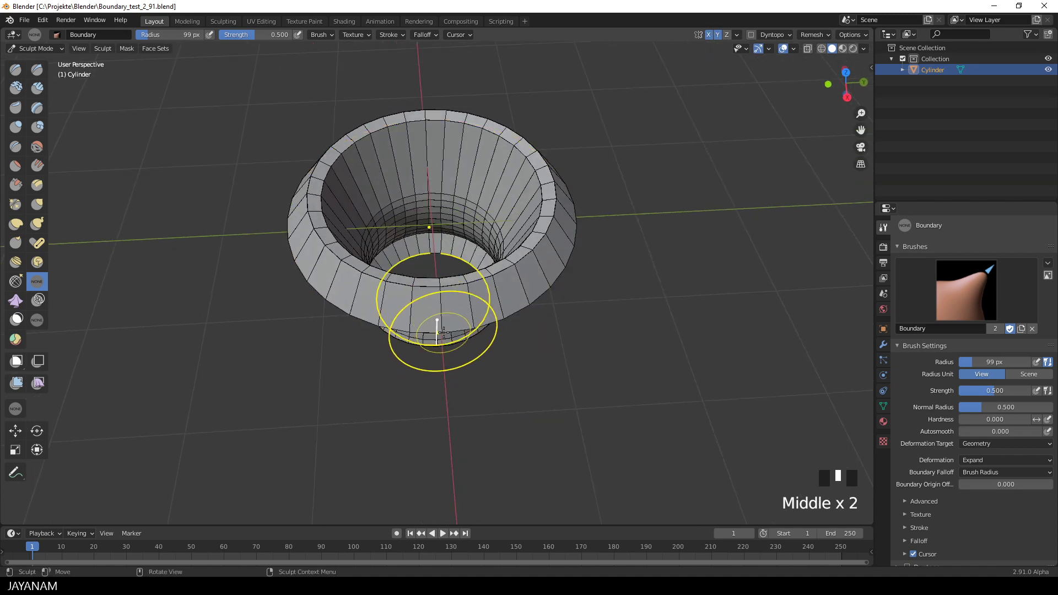
{"action": "scroll", "coordinate": [444, 331], "scroll_direction": "up", "scroll_amount": 3}
{"action": "key", "text": "f"}
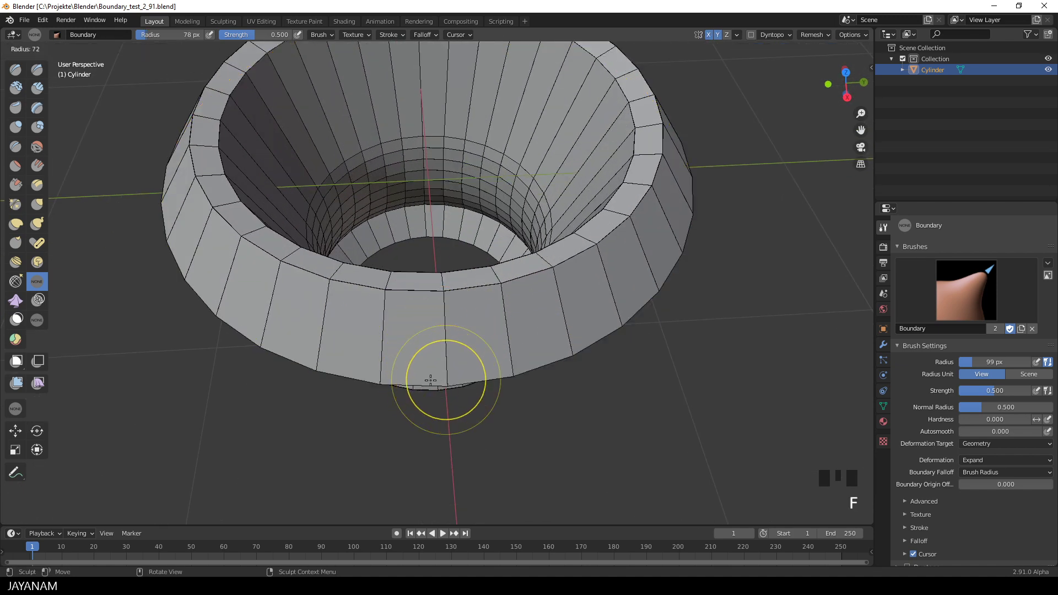
{"action": "left_click", "coordinate": [429, 381]}
Pull the front of the rim out into a pointed tip
{"action": "left_click_drag", "start_coordinate": [447, 383], "coordinate": [446, 387]}
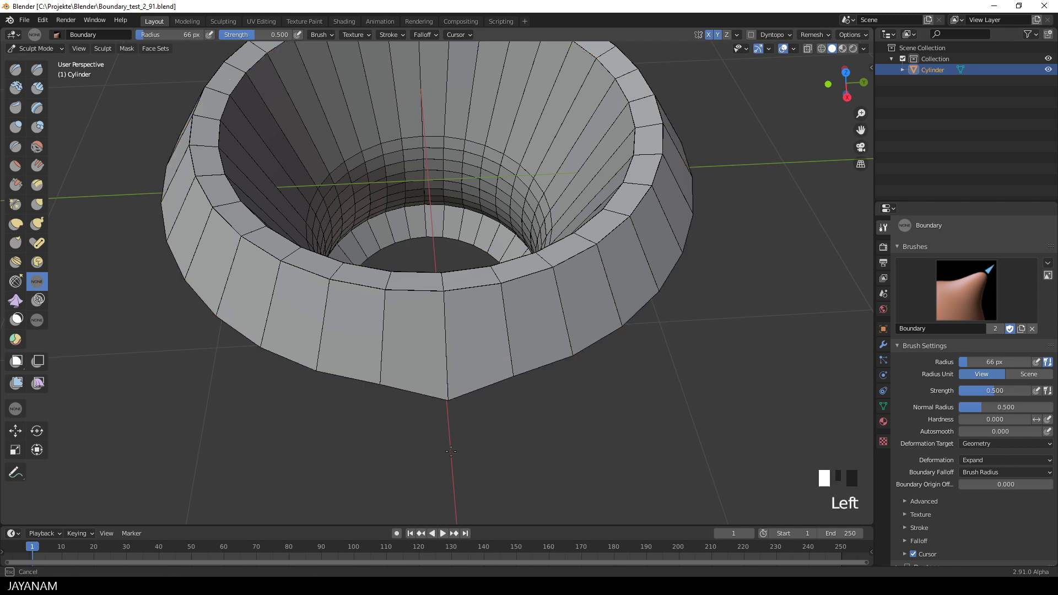
{"action": "left_click_drag", "start_coordinate": [453, 570], "coordinate": [452, 568]}
{"action": "scroll", "coordinate": [519, 437], "scroll_direction": "down", "scroll_amount": 5}
{"action": "mouse_move", "coordinate": [519, 437]}
{"action": "middle_mouse_down"}
{"action": "mouse_move", "coordinate": [415, 367]}
{"action": "mouse_move", "coordinate": [441, 369]}
{"action": "middle_mouse_up"}
{"action": "scroll", "coordinate": [442, 368], "scroll_direction": "up", "scroll_amount": 4}
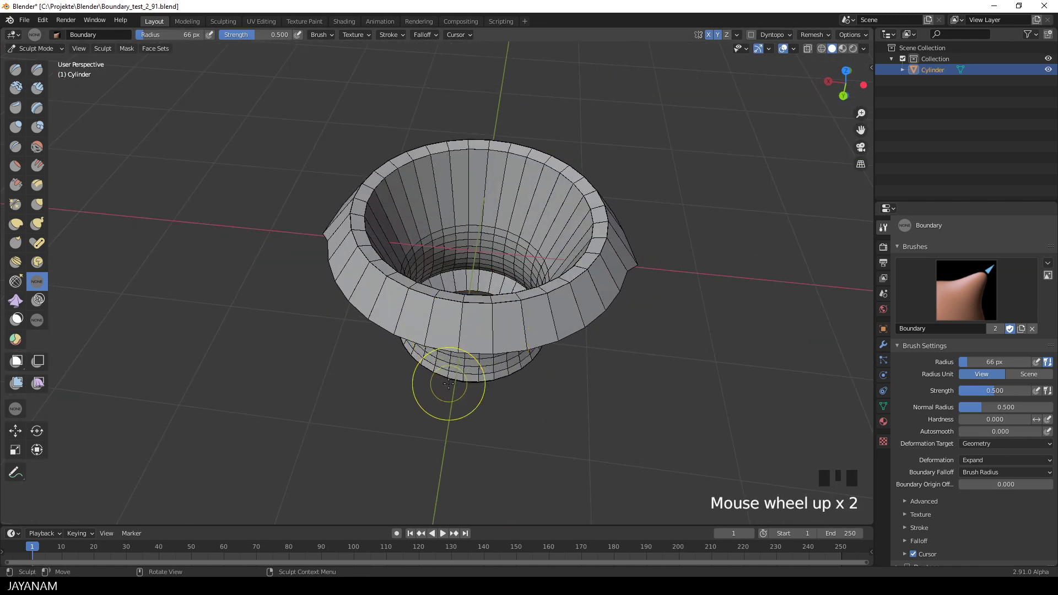
Drag the rim's lower edge down into more flaps, undoing the last stroke
{"action": "left_click_drag", "start_coordinate": [472, 395], "coordinate": [473, 431]}
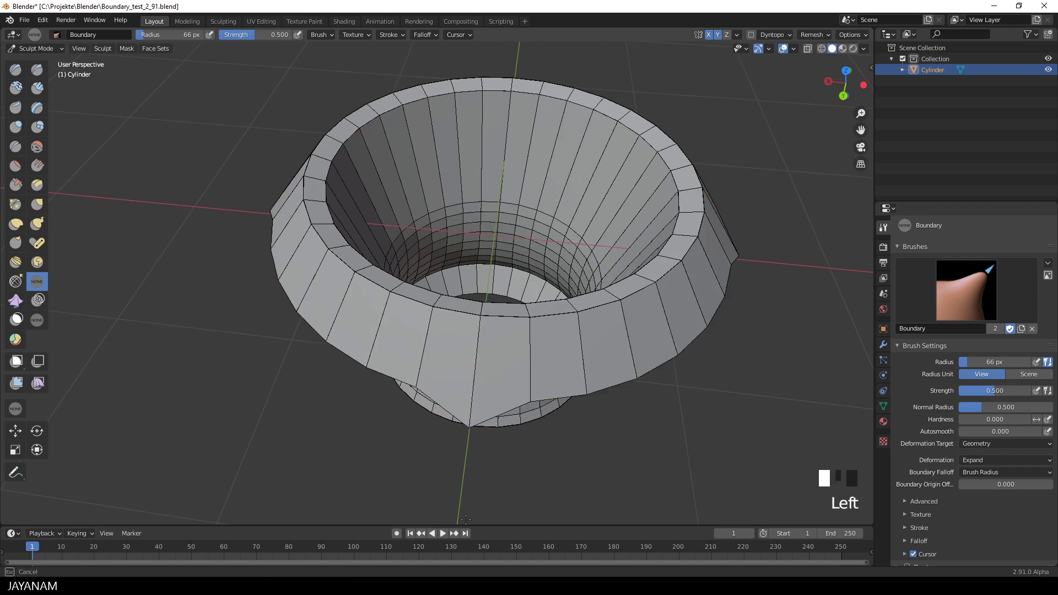
{"action": "left_click_drag", "start_coordinate": [465, 523], "coordinate": [463, 529]}
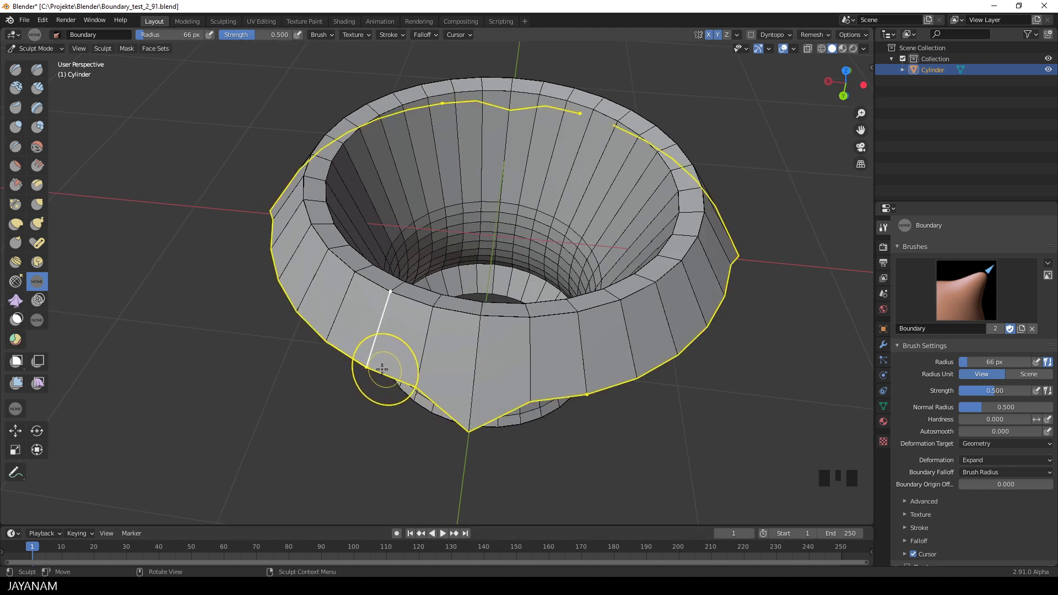
{"action": "mouse_move", "coordinate": [379, 369]}
{"action": "left_mouse_down"}
{"action": "mouse_move", "coordinate": [367, 350]}
{"action": "mouse_move", "coordinate": [353, 380]}
{"action": "mouse_move", "coordinate": [347, 367]}
{"action": "mouse_move", "coordinate": [334, 411]}
{"action": "mouse_move", "coordinate": [347, 402]}
{"action": "left_mouse_up"}
{"action": "key", "text": "ctrl+z"}
{"action": "middle_click_drag", "start_coordinate": [365, 396], "coordinate": [545, 389]}
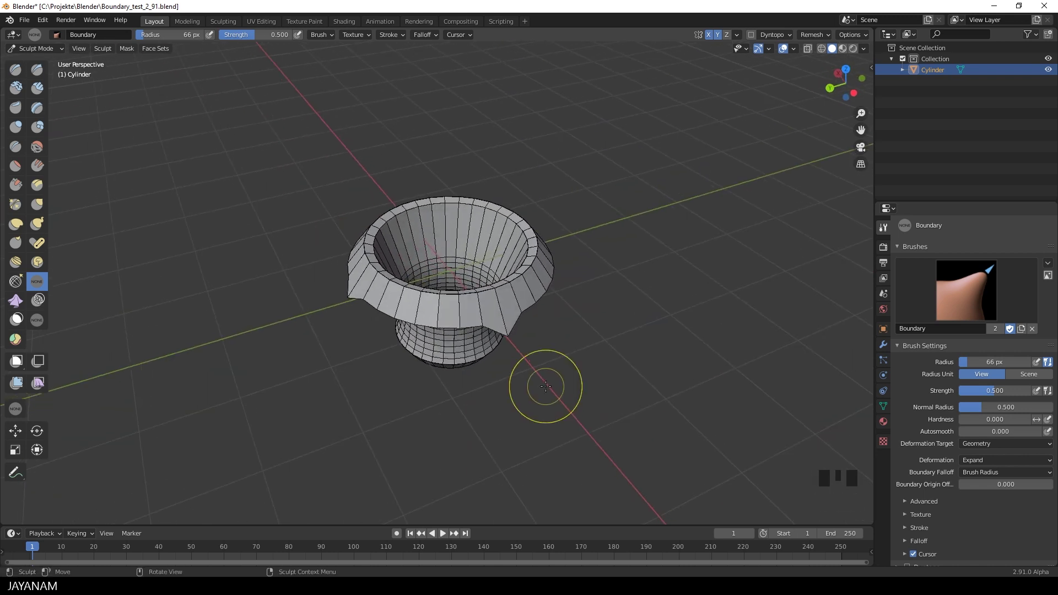
Change Boundary Falloff to Loop and restroke the rim's pointed flaps three times
{"action": "left_click", "coordinate": [996, 473]}
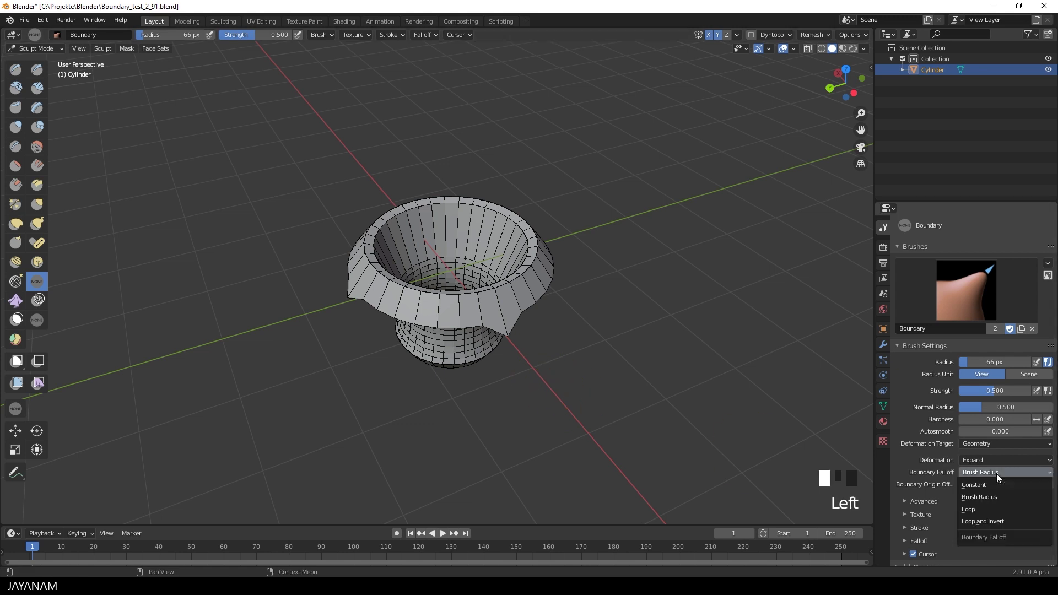
{"action": "left_click", "coordinate": [979, 509]}
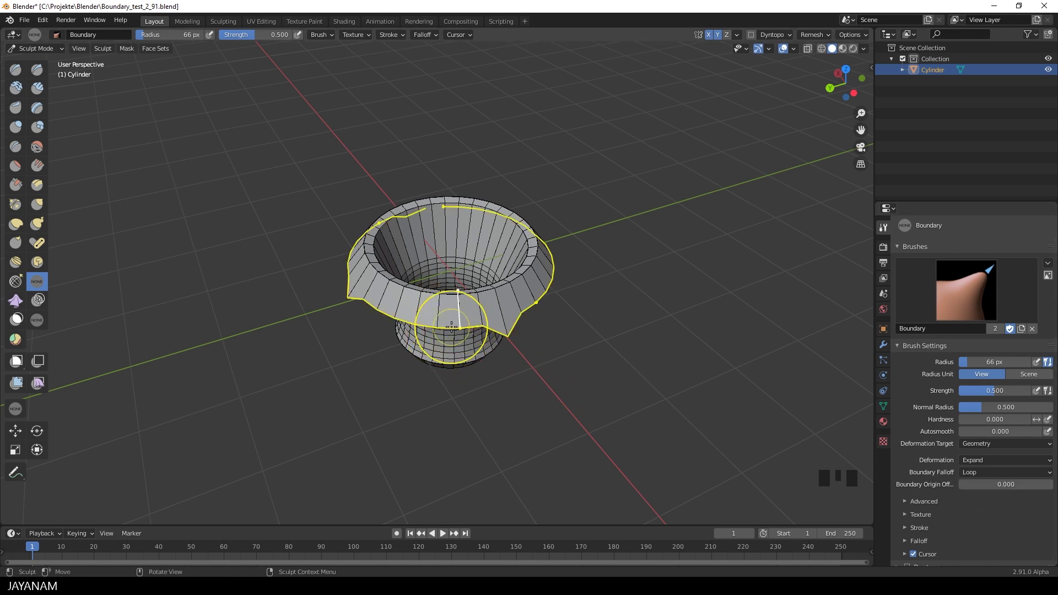
{"action": "left_click_drag", "start_coordinate": [450, 292], "coordinate": [450, 307]}
{"action": "scroll", "coordinate": [441, 353], "scroll_direction": "up", "scroll_amount": 5}
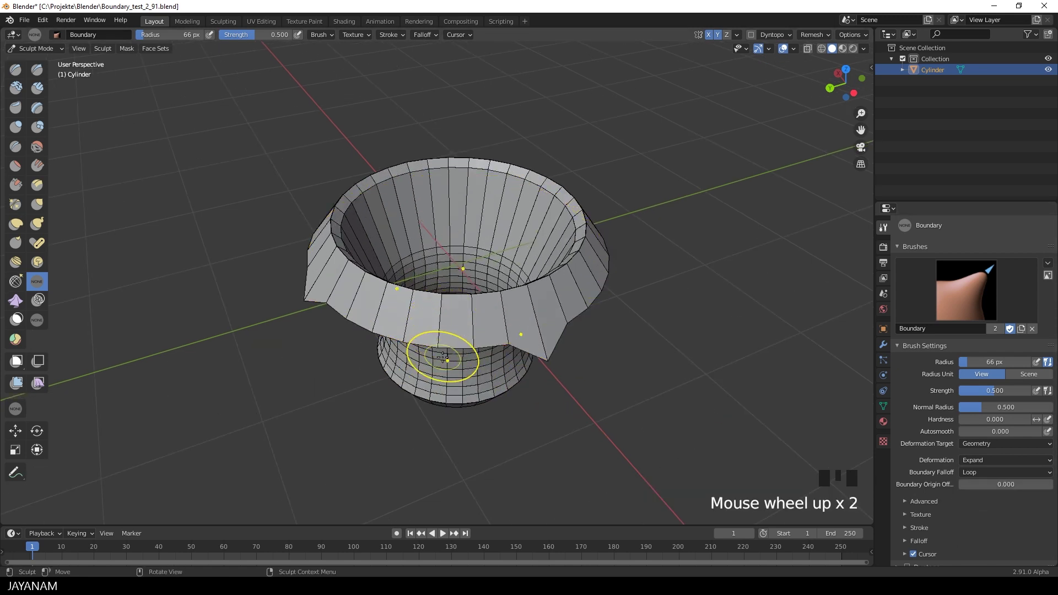
{"action": "left_click_drag", "start_coordinate": [489, 430], "coordinate": [489, 289]}
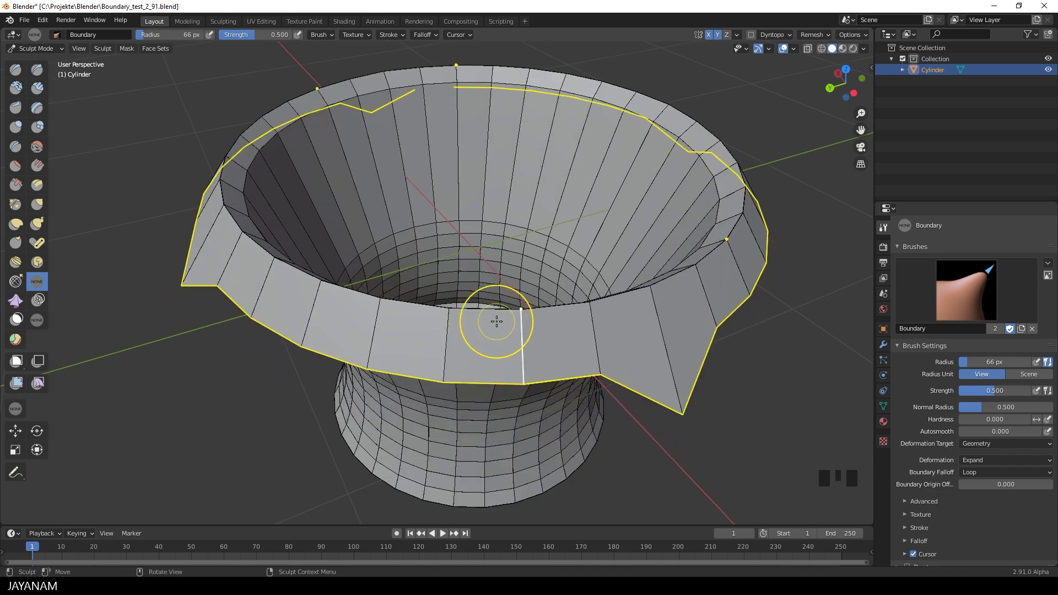
{"action": "scroll", "coordinate": [491, 314], "scroll_direction": "down", "scroll_amount": 4}
{"action": "mouse_move", "coordinate": [491, 314]}
{"action": "middle_mouse_down"}
{"action": "mouse_move", "coordinate": [491, 328]}
{"action": "mouse_move", "coordinate": [491, 302]}
{"action": "middle_mouse_up"}
{"action": "scroll", "coordinate": [491, 303], "scroll_direction": "up", "scroll_amount": 5}
{"action": "mouse_move", "coordinate": [464, 206]}
{"action": "left_mouse_down"}
{"action": "mouse_move", "coordinate": [448, 297]}
{"action": "mouse_move", "coordinate": [473, 204]}
{"action": "mouse_move", "coordinate": [473, 224]}
{"action": "mouse_move", "coordinate": [483, 225]}
{"action": "left_mouse_up"}
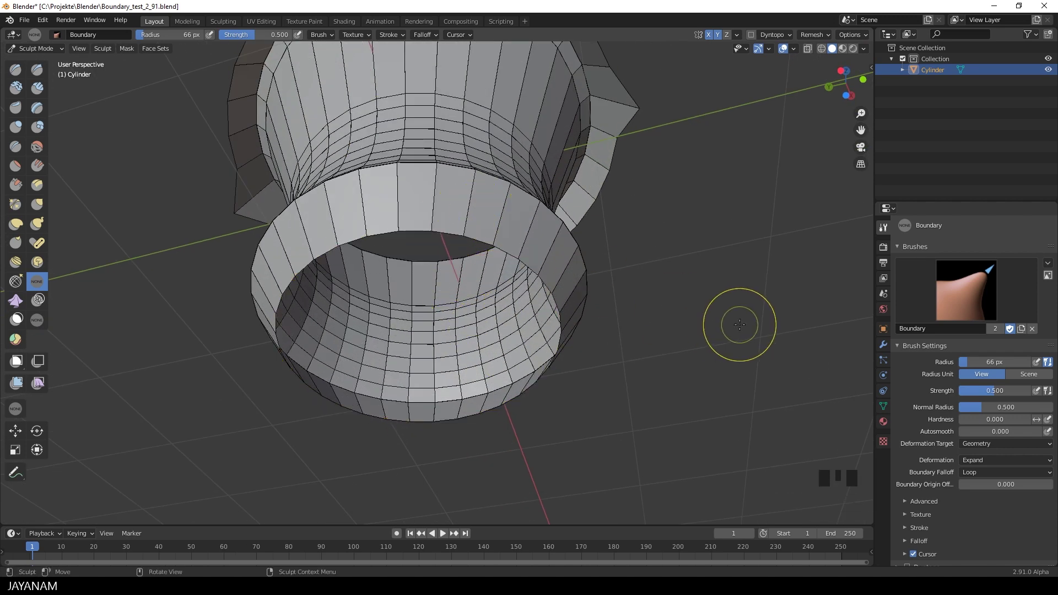
Try Inflate deformation on the cup's rim, then undo the inflate stroke
{"action": "left_click", "coordinate": [971, 459]}
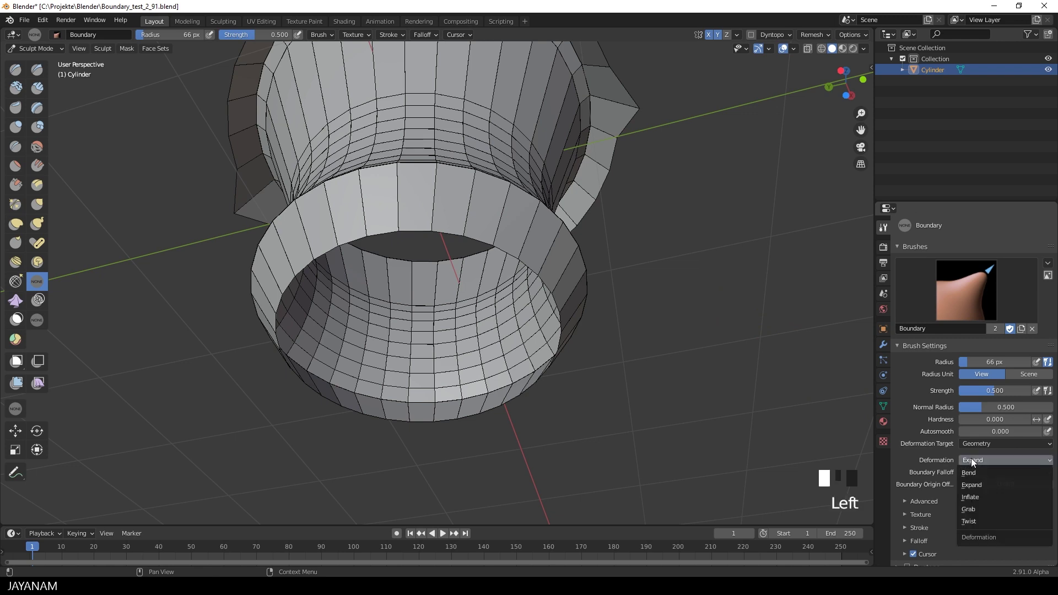
{"action": "left_click", "coordinate": [978, 497]}
{"action": "mouse_move", "coordinate": [456, 213]}
{"action": "left_mouse_down"}
{"action": "mouse_move", "coordinate": [423, 354]}
{"action": "mouse_move", "coordinate": [447, 184]}
{"action": "mouse_move", "coordinate": [436, 196]}
{"action": "left_mouse_up"}
{"action": "scroll", "coordinate": [548, 184], "scroll_direction": "down", "scroll_amount": 3}
{"action": "mouse_move", "coordinate": [549, 184]}
{"action": "middle_mouse_down"}
{"action": "mouse_move", "coordinate": [561, 181]}
{"action": "mouse_move", "coordinate": [449, 296]}
{"action": "middle_mouse_up"}
{"action": "mouse_move", "coordinate": [450, 296]}
{"action": "left_mouse_down"}
{"action": "mouse_move", "coordinate": [460, 320]}
{"action": "mouse_move", "coordinate": [451, 263]}
{"action": "mouse_move", "coordinate": [454, 295]}
{"action": "left_mouse_up"}
{"action": "mouse_move", "coordinate": [455, 295]}
{"action": "middle_mouse_down"}
{"action": "mouse_move", "coordinate": [459, 237]}
{"action": "mouse_move", "coordinate": [456, 315]}
{"action": "middle_mouse_up"}
{"action": "mouse_move", "coordinate": [456, 315]}
{"action": "left_mouse_down"}
{"action": "mouse_move", "coordinate": [436, 294]}
{"action": "mouse_move", "coordinate": [437, 312]}
{"action": "mouse_move", "coordinate": [441, 265]}
{"action": "left_mouse_up"}
{"action": "key", "text": "ctrl+z"}
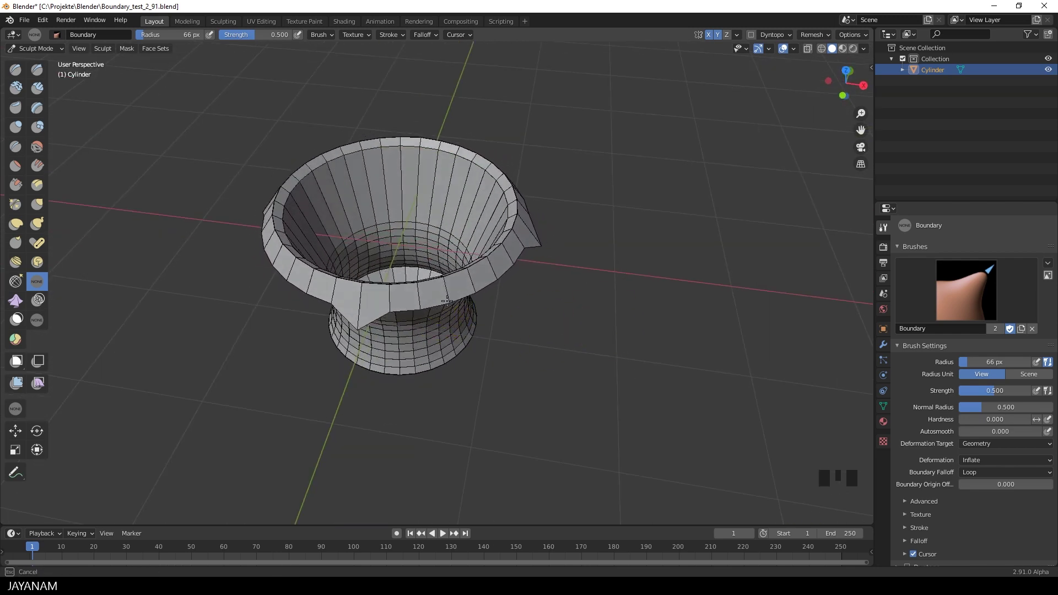
Set deformation back to Expand and push the rim outward again
{"action": "left_click", "coordinate": [985, 465]}
{"action": "left_click", "coordinate": [985, 452]}
{"action": "left_click_drag", "start_coordinate": [420, 309], "coordinate": [416, 329]}
{"action": "middle_click_drag", "start_coordinate": [416, 329], "coordinate": [563, 348]}
In Object Mode, add a Solidify modifier and raise its thickness to 0.16 m
{"action": "key", "text": "ctrl+Tab"}
{"action": "left_click", "coordinate": [477, 347]}
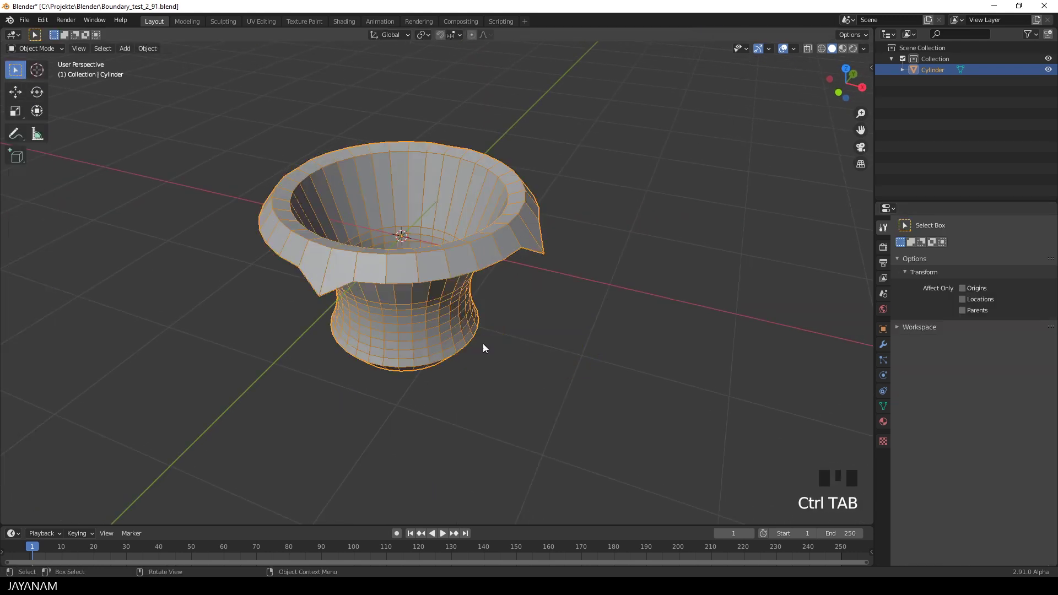
{"action": "left_click", "coordinate": [883, 344]}
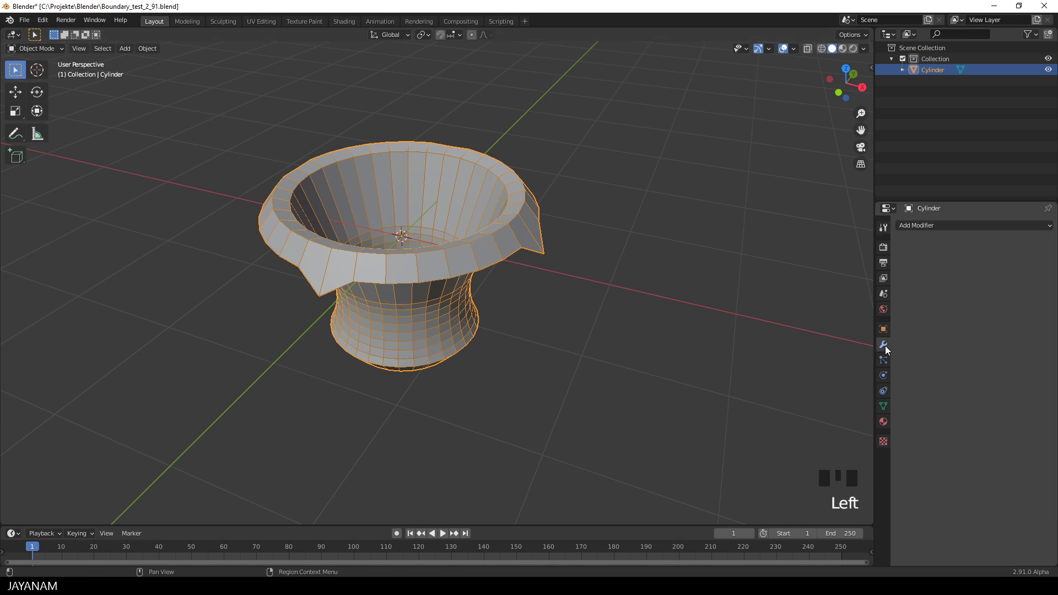
{"action": "left_click", "coordinate": [931, 226]}
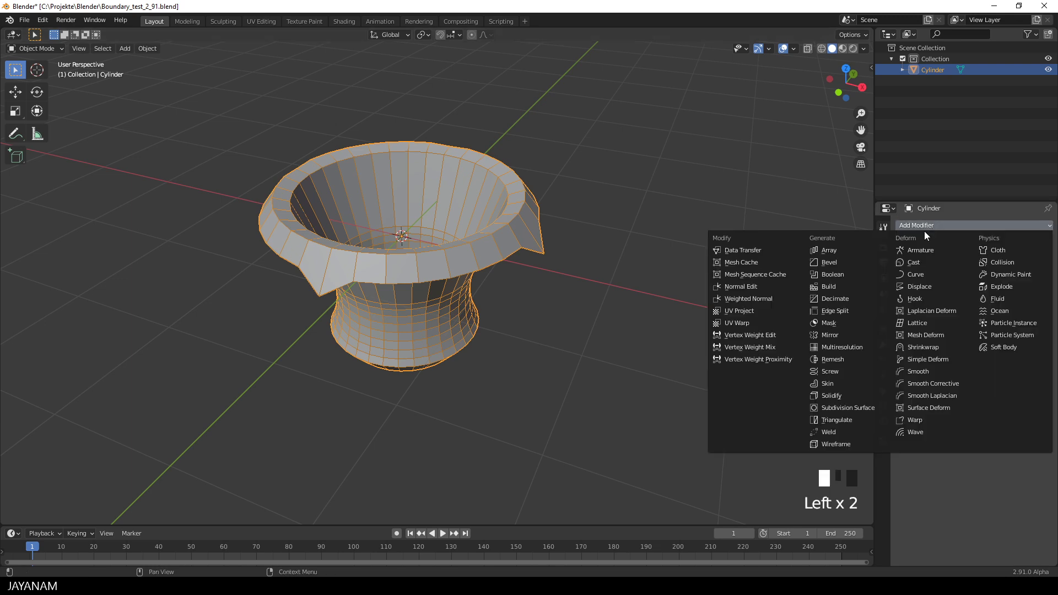
{"action": "left_click", "coordinate": [838, 388]}
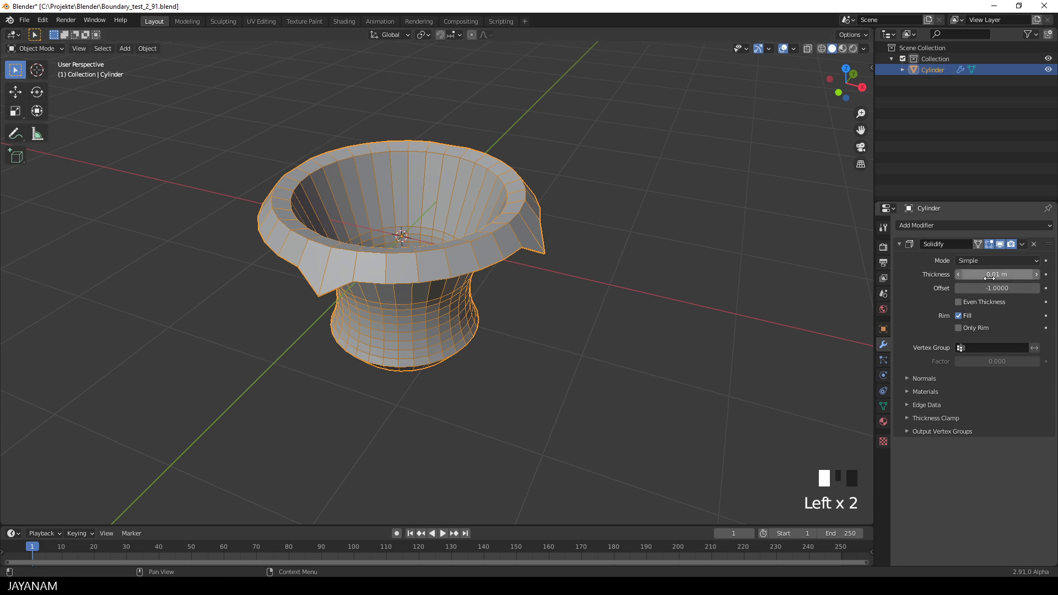
{"action": "middle_click_drag", "start_coordinate": [648, 322], "coordinate": [653, 222]}
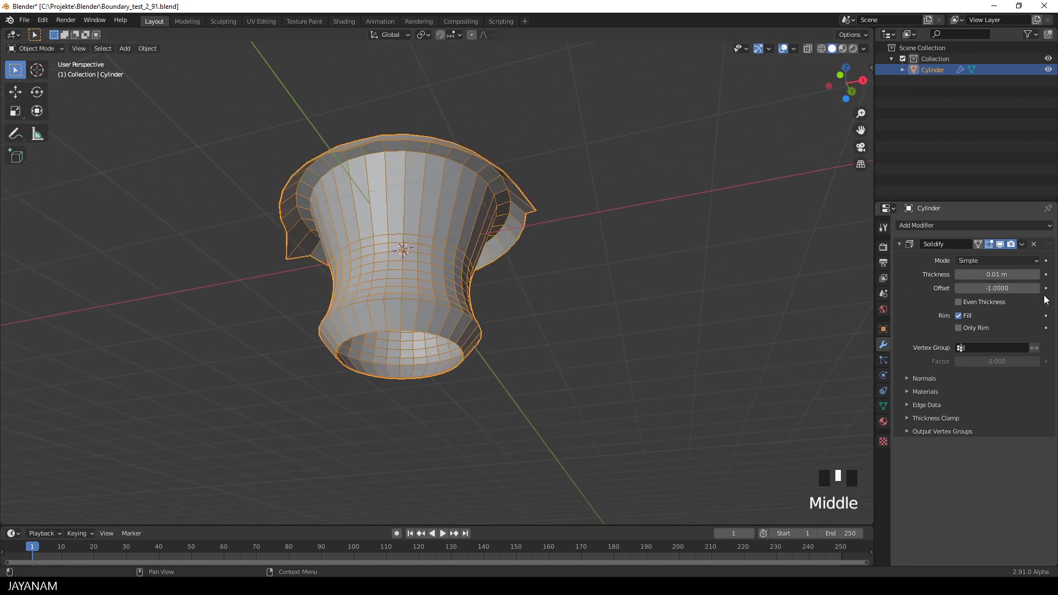
{"action": "left_click_drag", "start_coordinate": [987, 274], "coordinate": [1014, 274]}
{"action": "middle_click_drag", "start_coordinate": [732, 181], "coordinate": [548, 271]}
In Edit Mode, add a new edge loop around the cup, leaving it unslid
{"action": "key", "text": "Tab"}
{"action": "key", "text": "ctrl+r"}
{"action": "left_click", "coordinate": [530, 237]}
{"action": "right_click", "coordinate": [530, 236]}
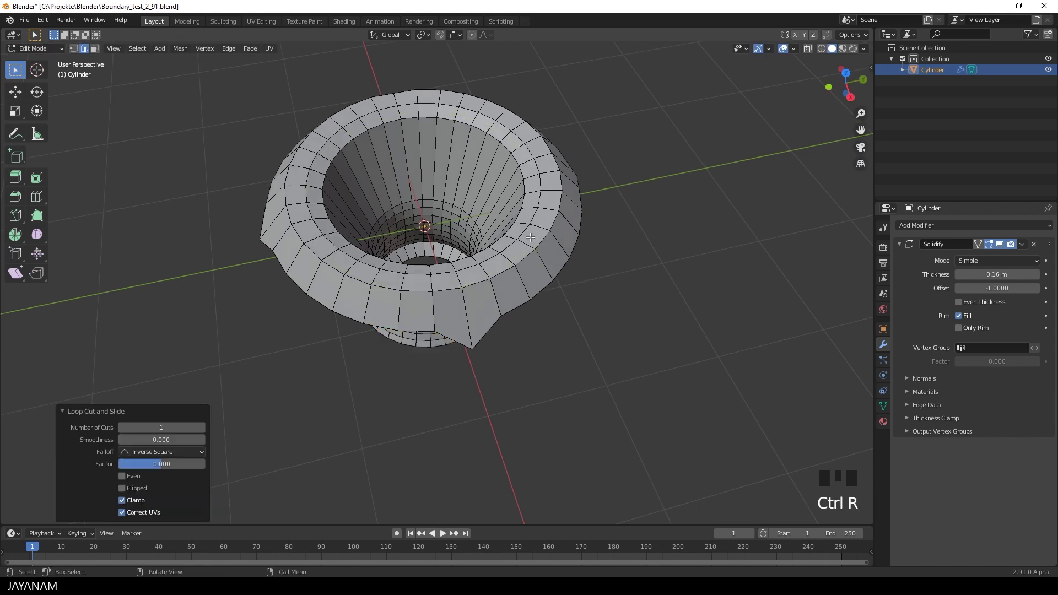
{"action": "middle_click_drag", "start_coordinate": [530, 237], "coordinate": [583, 137]}
Lower the new edge loop about 0.06 m along Z
{"action": "triple_click", "coordinate": [523, 222]}
{"action": "key", "text": "g"}
{"action": "key", "text": "z"}
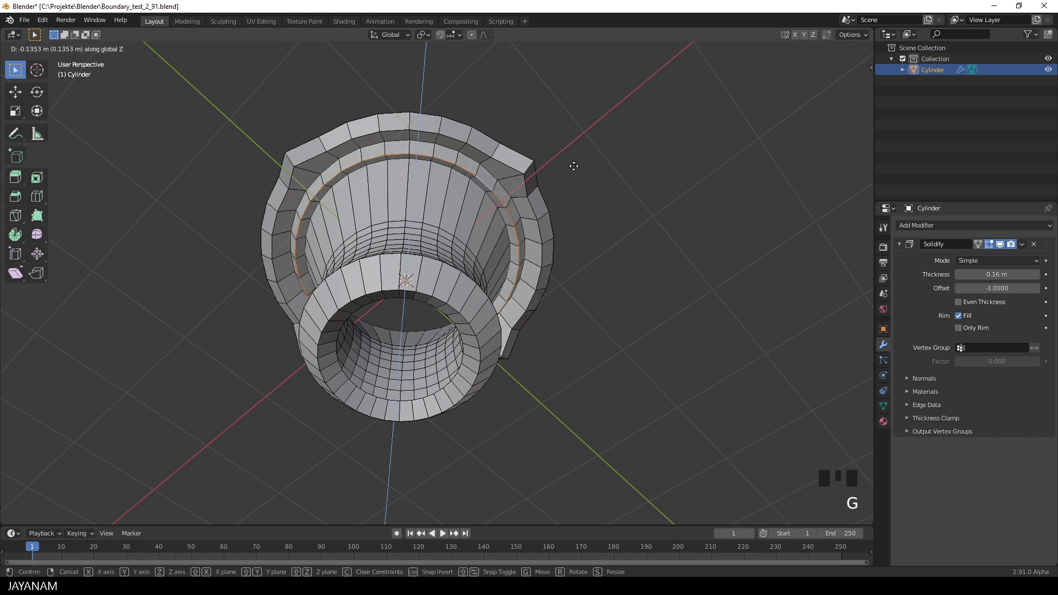
{"action": "left_click", "coordinate": [576, 163]}
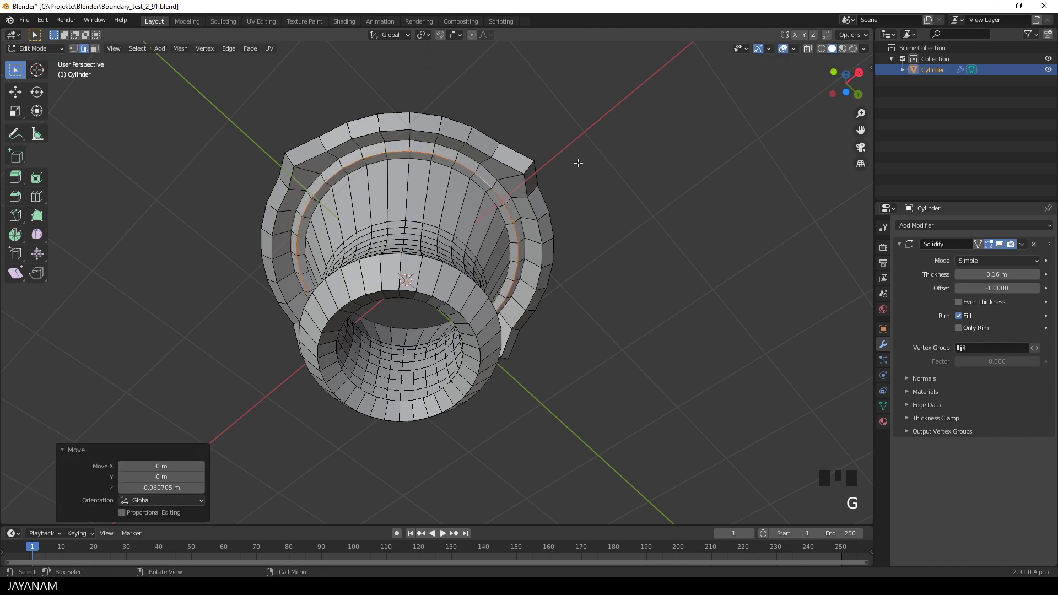
{"action": "middle_click_drag", "start_coordinate": [577, 162], "coordinate": [559, 257]}
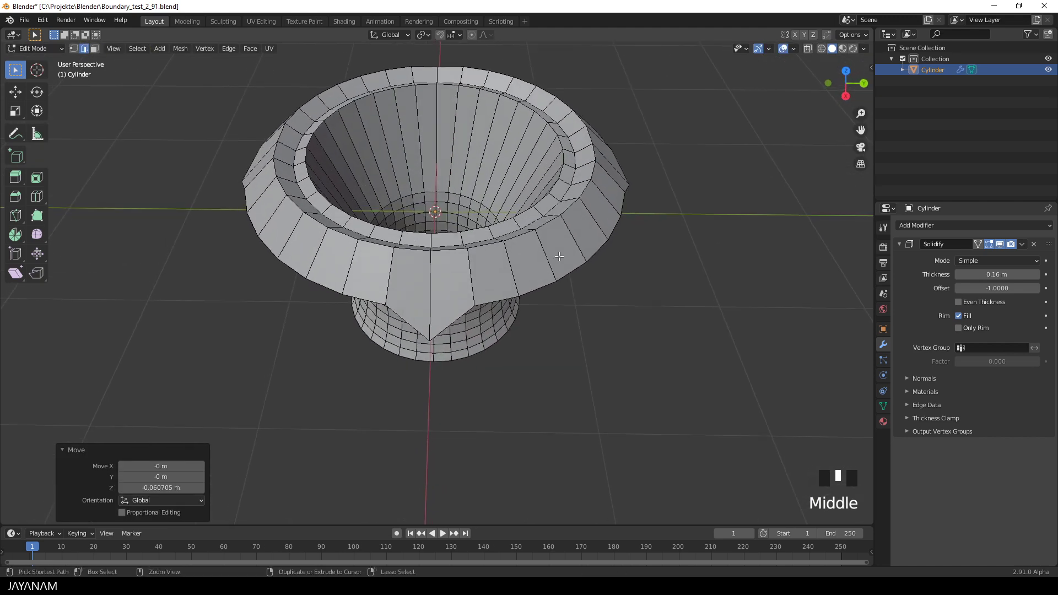
In Sculpt Mode, set the Boundary brush deformation to Bend with Constant falloff
{"action": "key", "text": "ctrl+Tab"}
{"action": "left_click", "coordinate": [563, 322]}
{"action": "key", "text": "ctrl+z"}
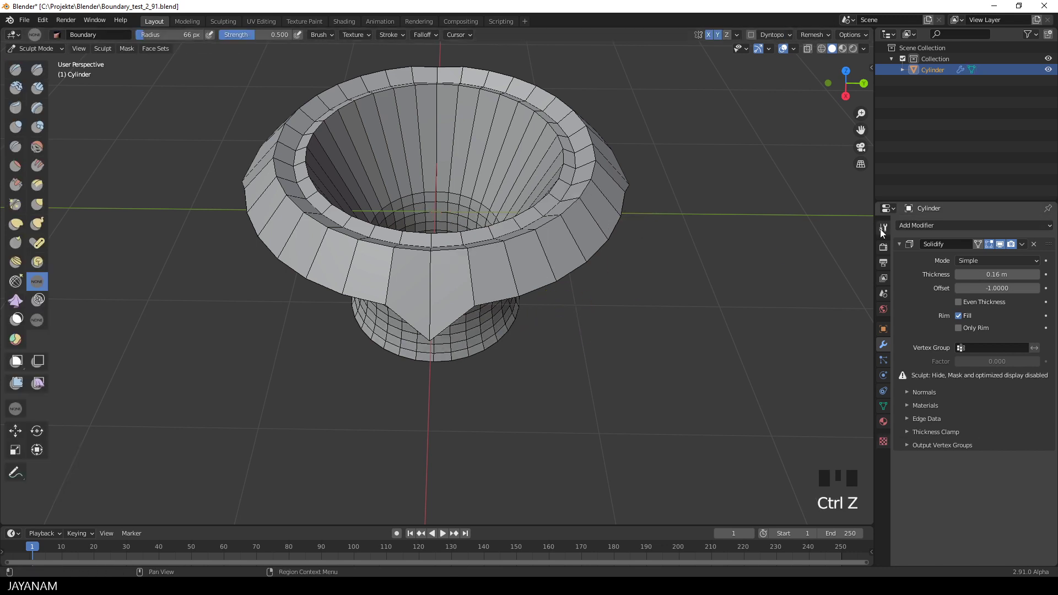
{"action": "left_click", "coordinate": [883, 227]}
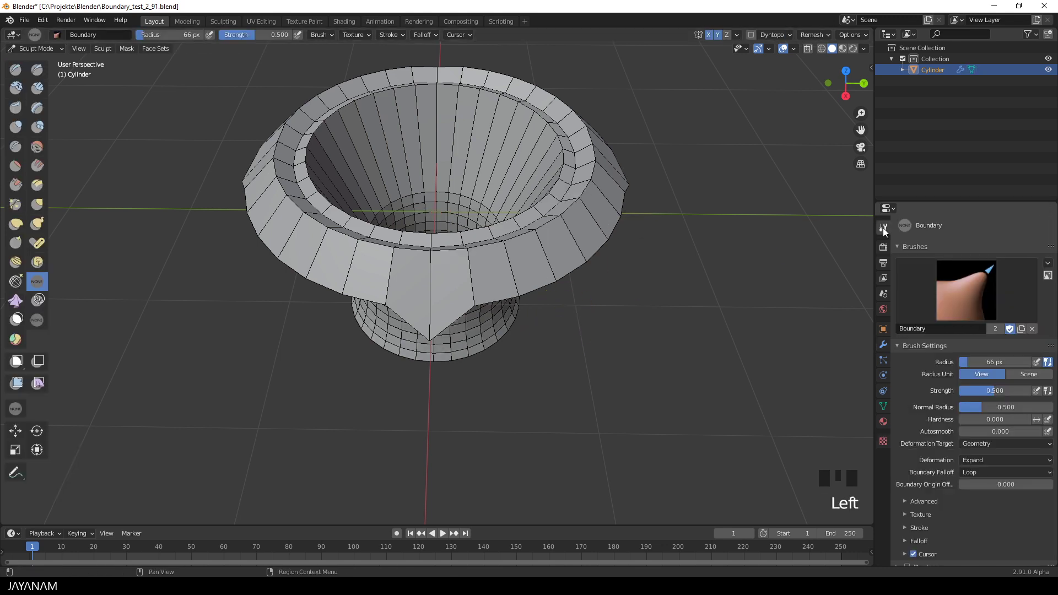
{"action": "left_click", "coordinate": [986, 462]}
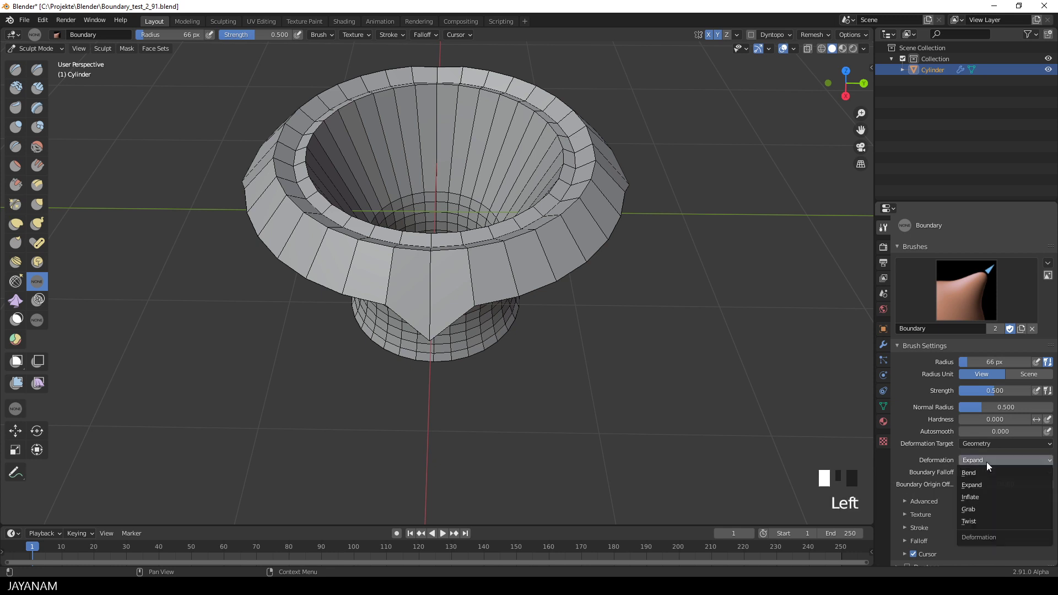
{"action": "left_click", "coordinate": [985, 471]}
{"action": "left_click", "coordinate": [981, 471]}
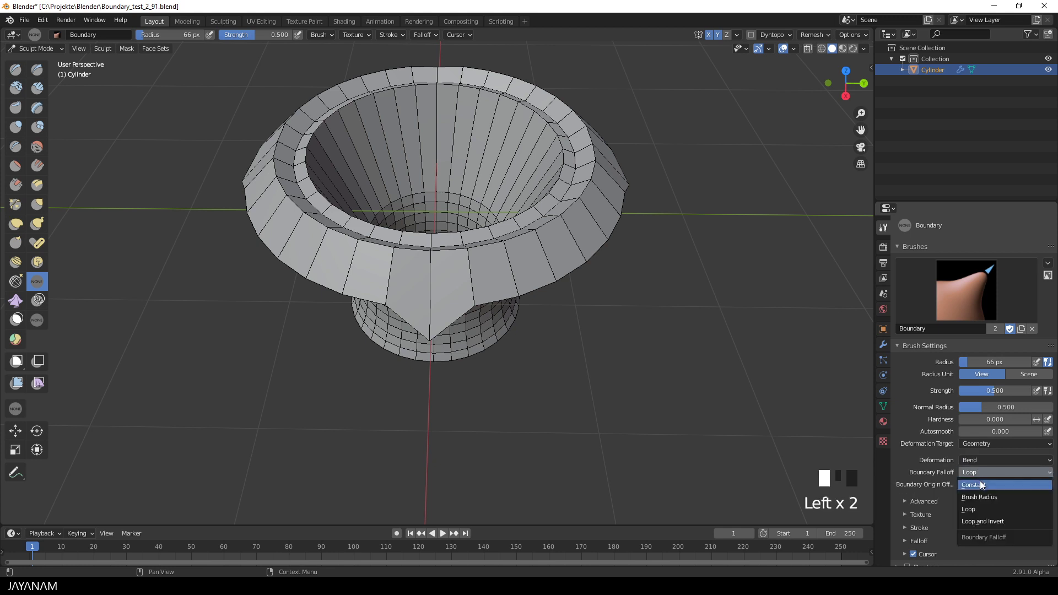
Bend the top rim into a rounded bowl and flare the bottom rim into a foot
{"action": "mouse_move", "coordinate": [371, 286]}
{"action": "left_mouse_down"}
{"action": "mouse_move", "coordinate": [364, 329]}
{"action": "mouse_move", "coordinate": [362, 228]}
{"action": "mouse_move", "coordinate": [361, 273]}
{"action": "left_mouse_up"}
{"action": "middle_click_drag", "start_coordinate": [404, 278], "coordinate": [520, 180]}
{"action": "mouse_move", "coordinate": [425, 353]}
{"action": "left_mouse_down"}
{"action": "mouse_move", "coordinate": [426, 326]}
{"action": "mouse_move", "coordinate": [412, 419]}
{"action": "left_mouse_up"}
{"action": "mouse_move", "coordinate": [643, 295]}
{"action": "middle_mouse_down"}
{"action": "mouse_move", "coordinate": [582, 343]}
{"action": "mouse_move", "coordinate": [601, 351]}
{"action": "mouse_move", "coordinate": [571, 354]}
{"action": "middle_mouse_up"}
{"action": "scroll", "coordinate": [601, 350], "scroll_direction": "down", "scroll_amount": 3}
{"action": "scroll", "coordinate": [574, 353], "scroll_direction": "up", "scroll_amount": 2}
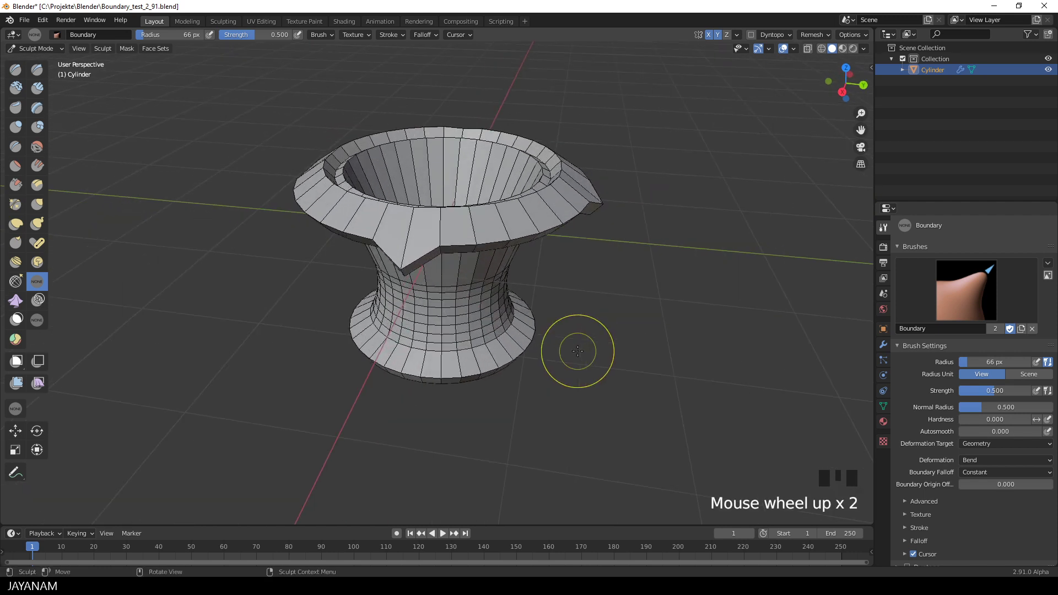
In Edit Mode, scale the edge loop near the vase base inward to 0.91
{"action": "key", "text": "Tab"}
{"action": "left_click", "coordinate": [446, 329], "text": "alt"}
{"action": "double_click", "coordinate": [447, 330], "text": "alt"}
{"action": "key", "text": "s"}
{"action": "left_click", "coordinate": [656, 339]}
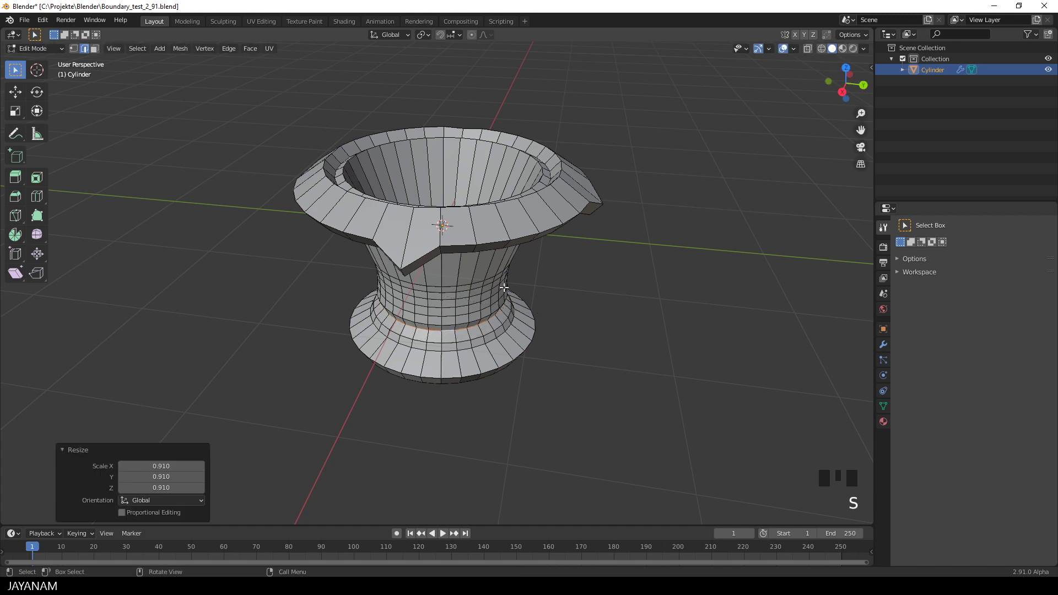
Scale a neck edge loop to 0.835, bevel it, and return to Sculpt Mode
{"action": "left_click", "coordinate": [460, 287], "text": "alt"}
{"action": "double_click", "coordinate": [460, 287], "text": "alt"}
{"action": "key", "text": "s"}
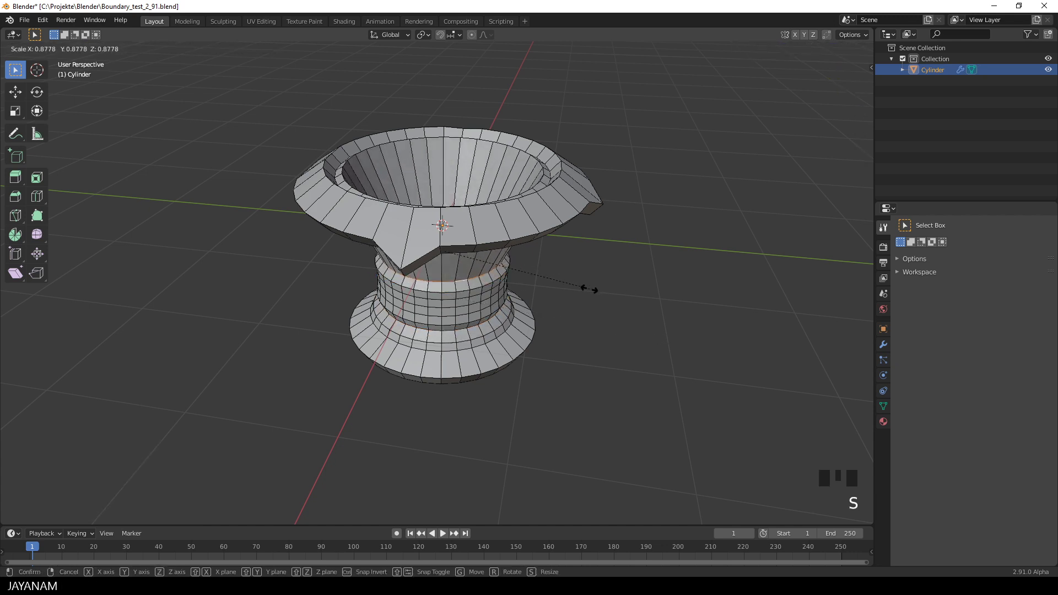
{"action": "left_click", "coordinate": [583, 288]}
{"action": "key", "text": "ctrl+b"}
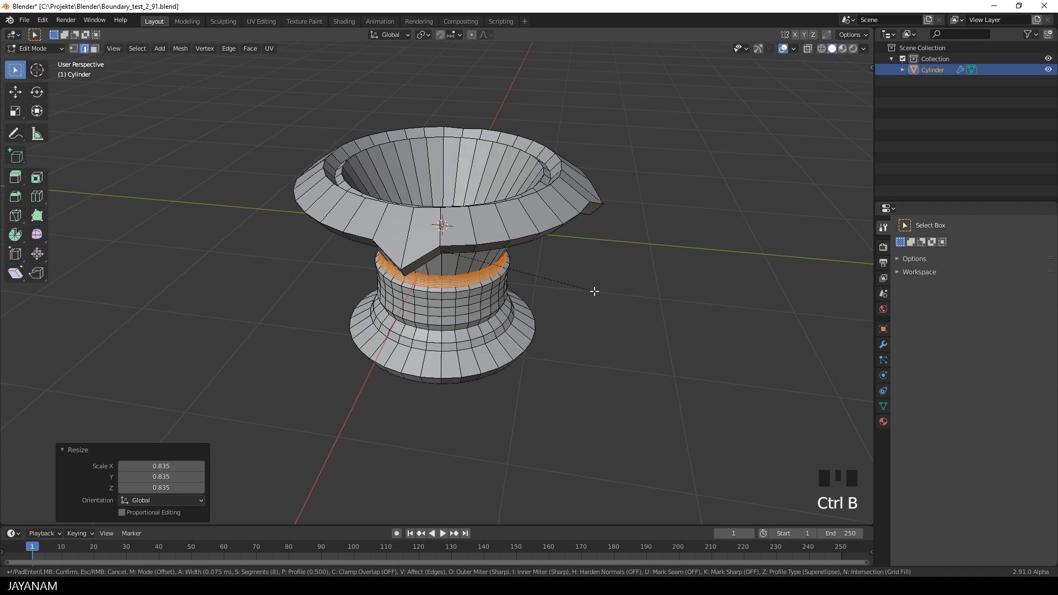
{"action": "key", "text": "Tab"}
{"action": "mouse_move", "coordinate": [581, 286]}
{"action": "middle_mouse_down"}
{"action": "mouse_move", "coordinate": [581, 308]}
{"action": "mouse_move", "coordinate": [584, 286]}
{"action": "middle_mouse_up"}
Turn off the wireframe overlay and apply the vase's Solidify modifier as real geometry
{"action": "left_click", "coordinate": [793, 49]}
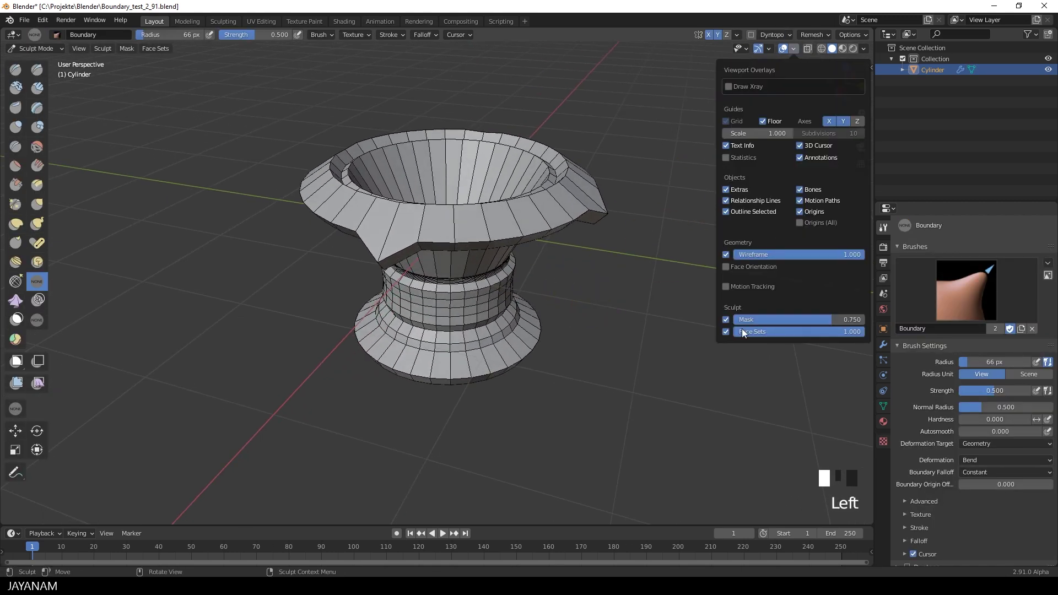
{"action": "left_click", "coordinate": [726, 255]}
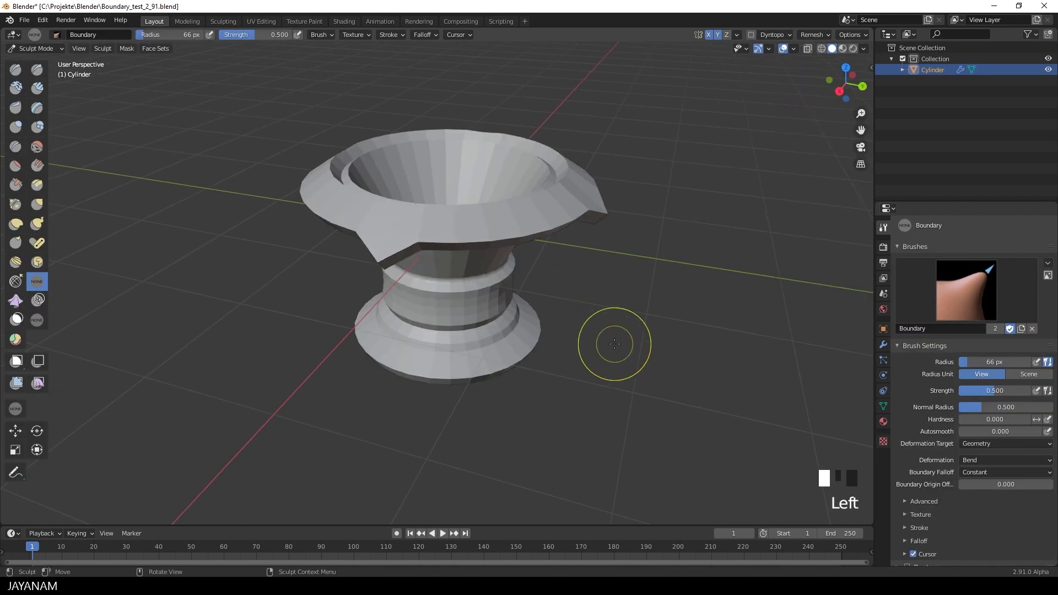
{"action": "left_click", "coordinate": [883, 345]}
{"action": "left_click", "coordinate": [1022, 244]}
{"action": "left_click", "coordinate": [983, 261]}
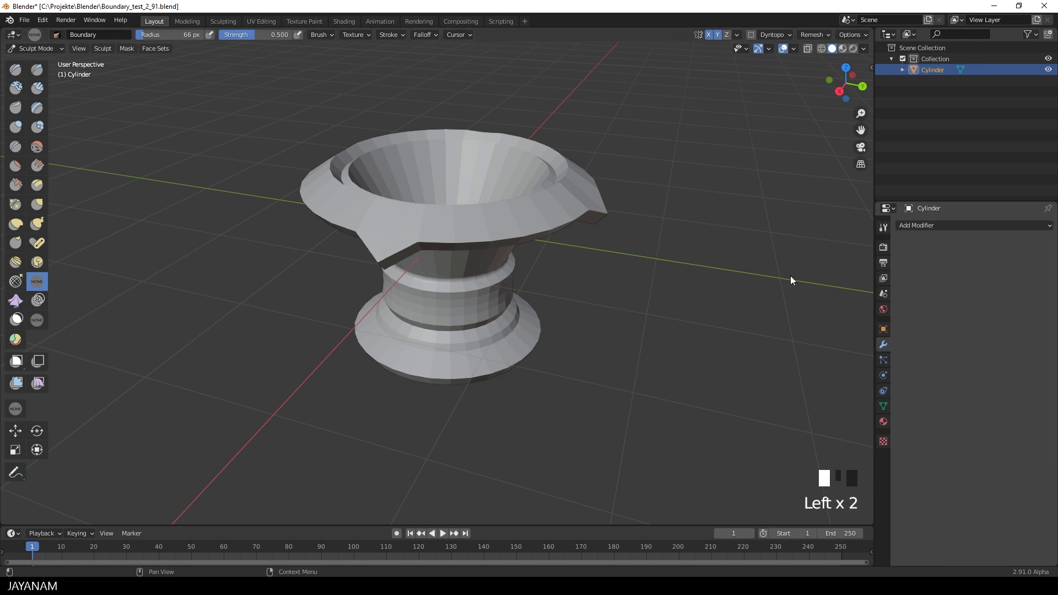
{"action": "key", "text": "n"}
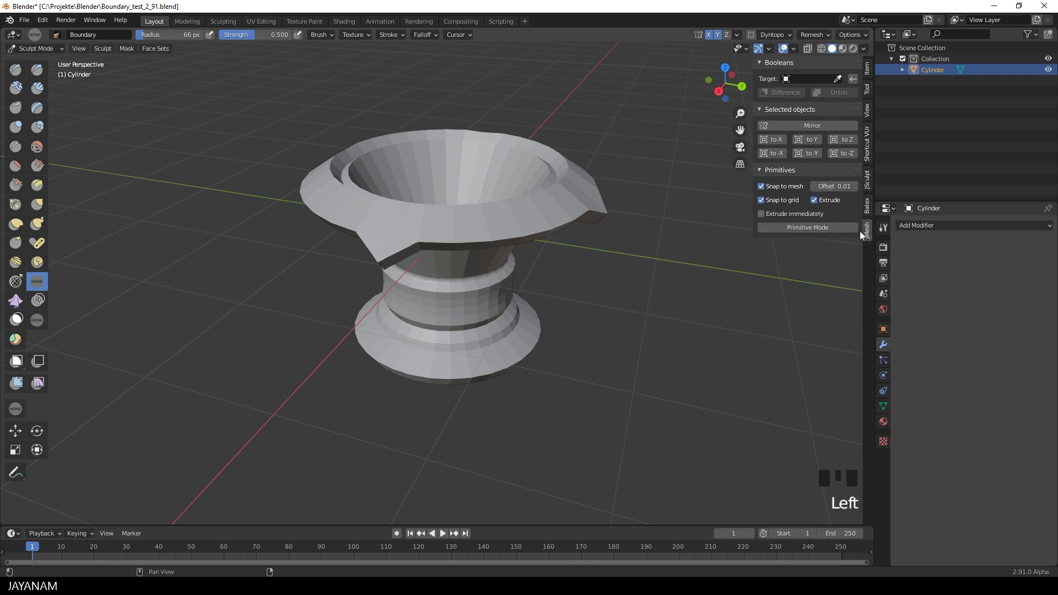
In Object Mode, add a smooth-shaded bevel (0.007 m, 3 segments) to the vase
{"action": "key", "text": "ctrl+Tab"}
{"action": "left_click", "coordinate": [448, 236]}
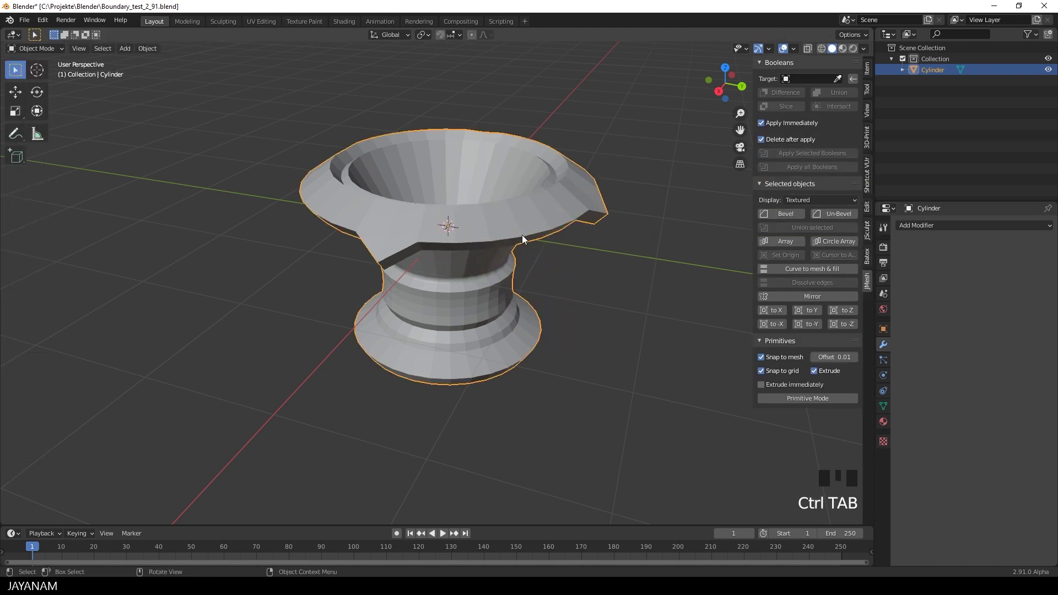
{"action": "left_click", "coordinate": [786, 213]}
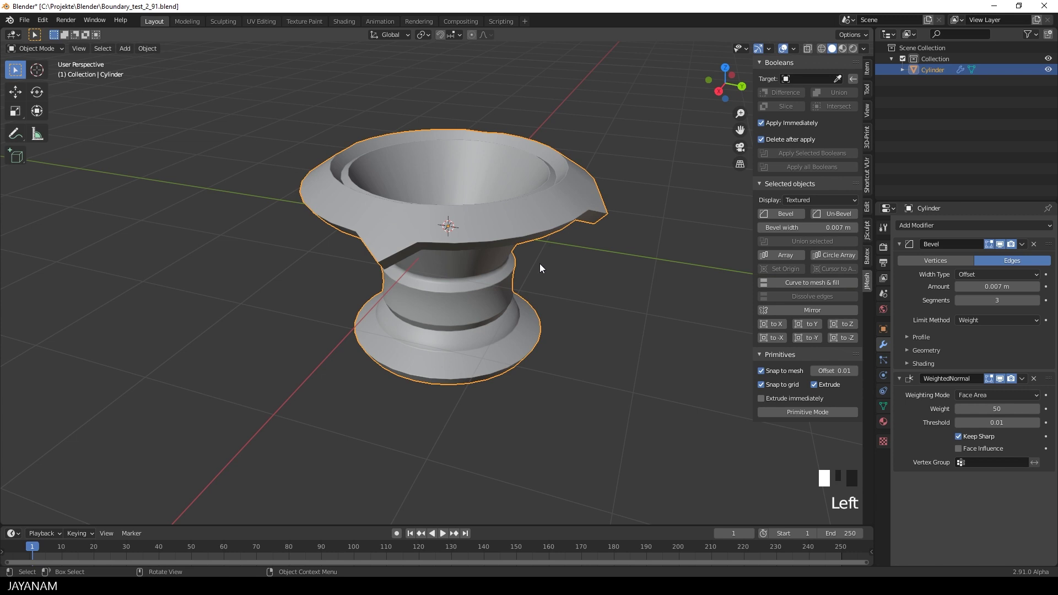
Assign the existing metallic 'Material' (Metallic 0.993, Roughness 0.23) and show Material Preview shading
{"action": "left_click", "coordinate": [883, 422]}
{"action": "left_click", "coordinate": [902, 272]}
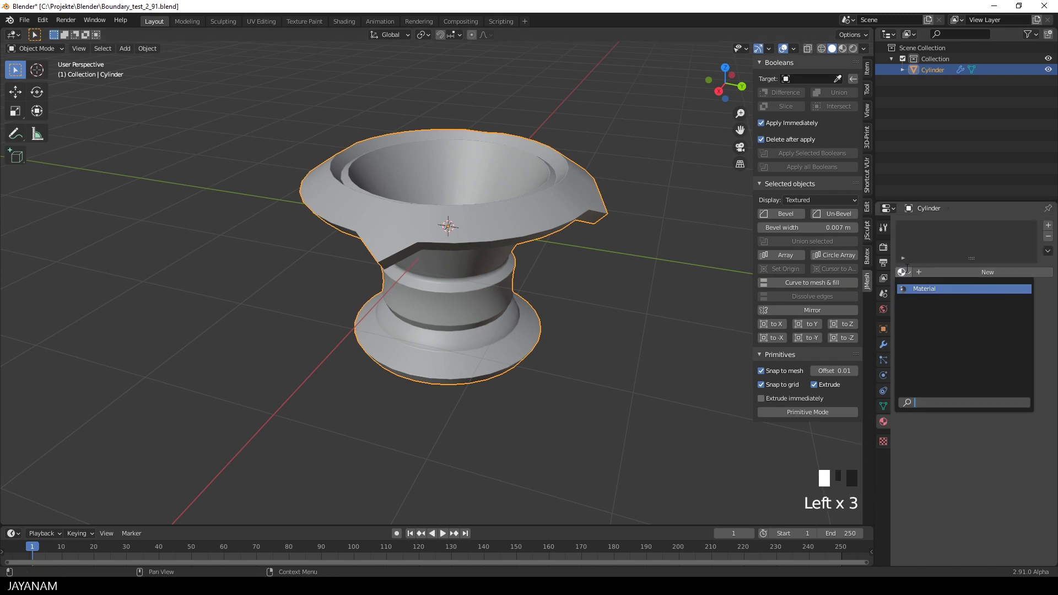
{"action": "left_click", "coordinate": [934, 288]}
{"action": "left_click", "coordinate": [843, 48]}
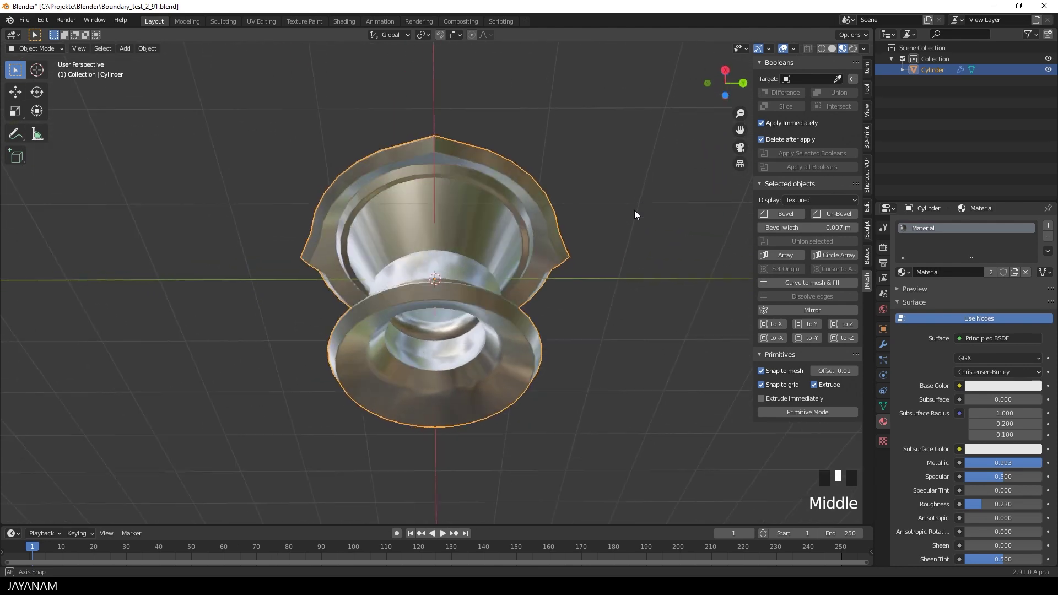